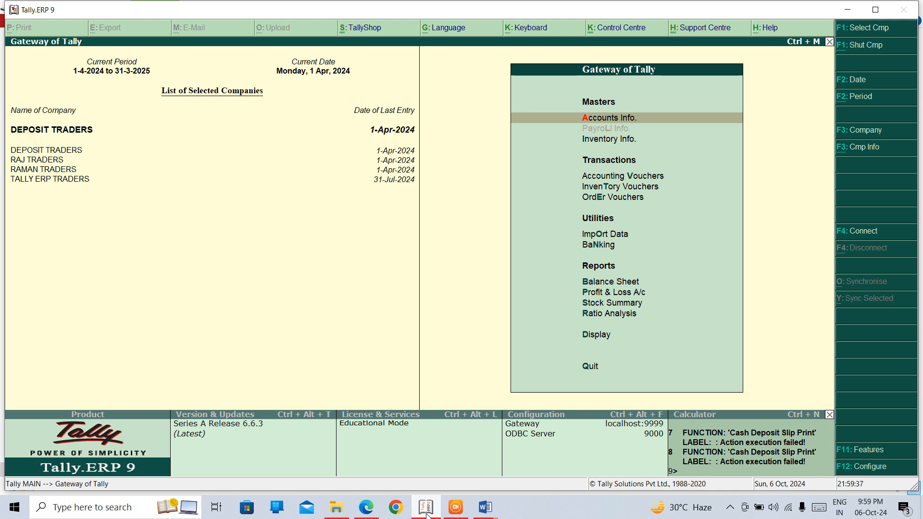
- Open the Company Features menu with F11 from the Gateway of Tally
{"action": "key", "text": "F11"}
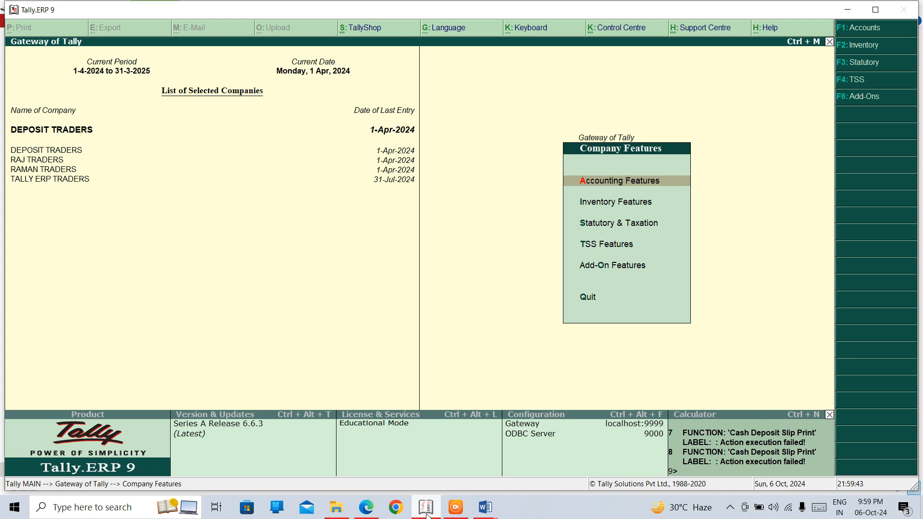
- Open the Inventory Features settings for DEPOSIT TRADERS
{"action": "key", "text": "Down"}
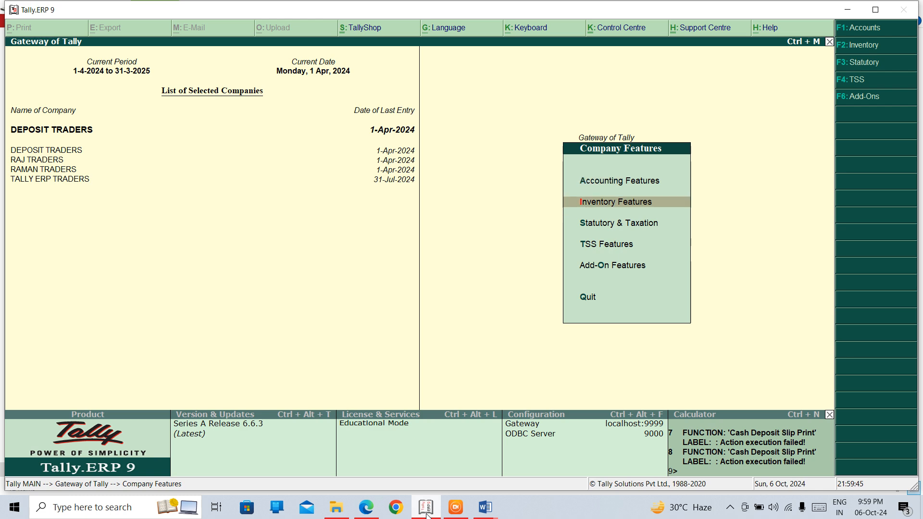
{"action": "key", "text": "Return"}
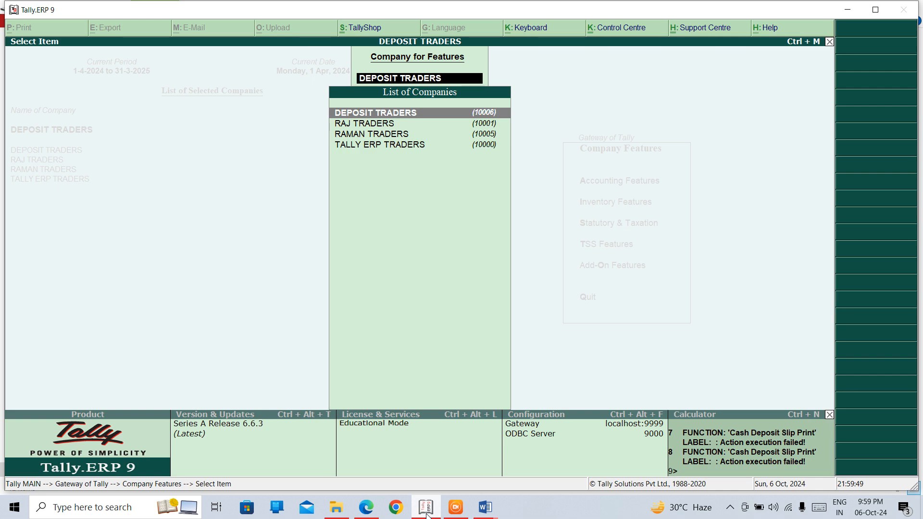
{"action": "key", "text": "Return"}
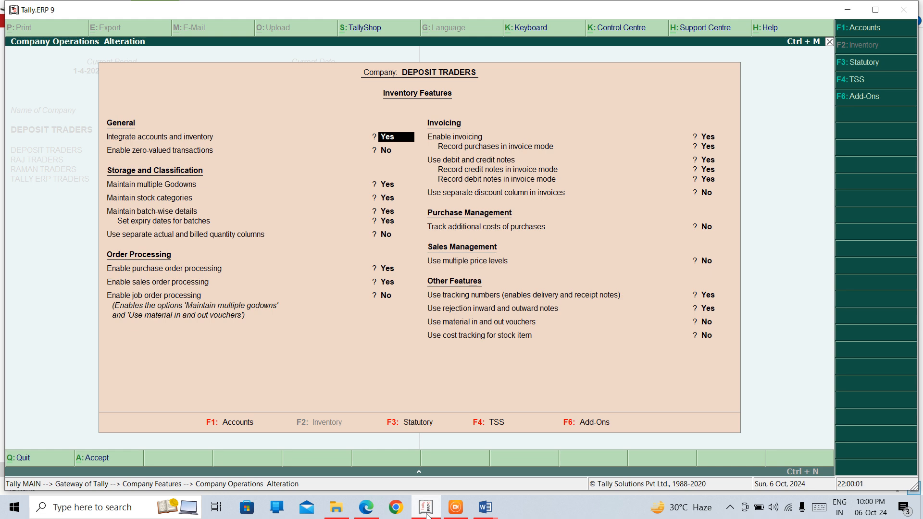
- Set 'Use multiple price levels' to Yes for DEPOSIT TRADERS
{"action": "key", "text": "Down"}
{"action": "key", "text": "Down"}
{"action": "key", "text": "Down"}
{"action": "key", "text": "Down"}
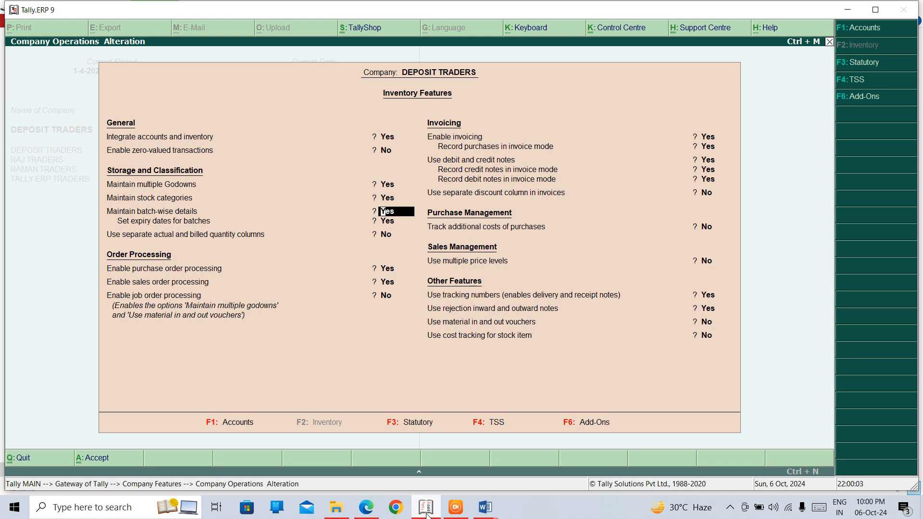
{"action": "key", "text": "Down"}
{"action": "key", "text": "Down"}
{"action": "key", "text": "Down"}
{"action": "key", "text": "Down"}
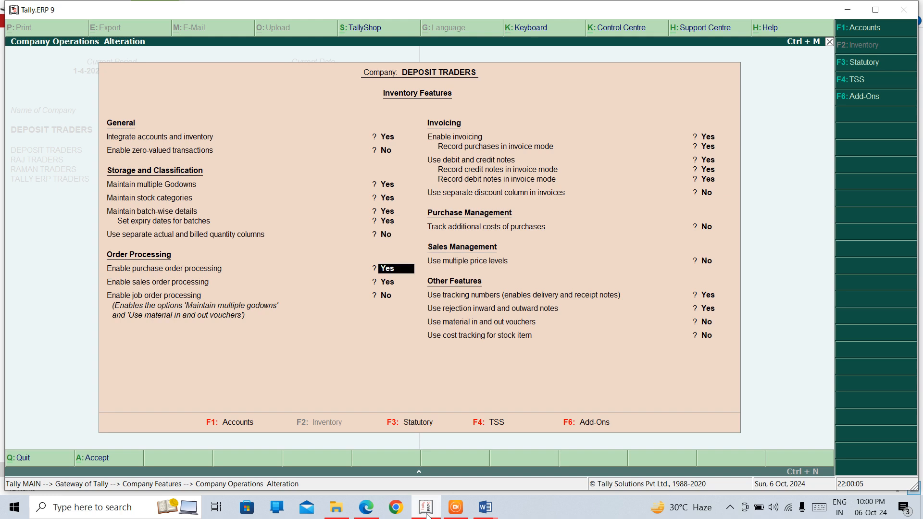
{"action": "key", "text": "Down"}
{"action": "key", "text": "Down"}
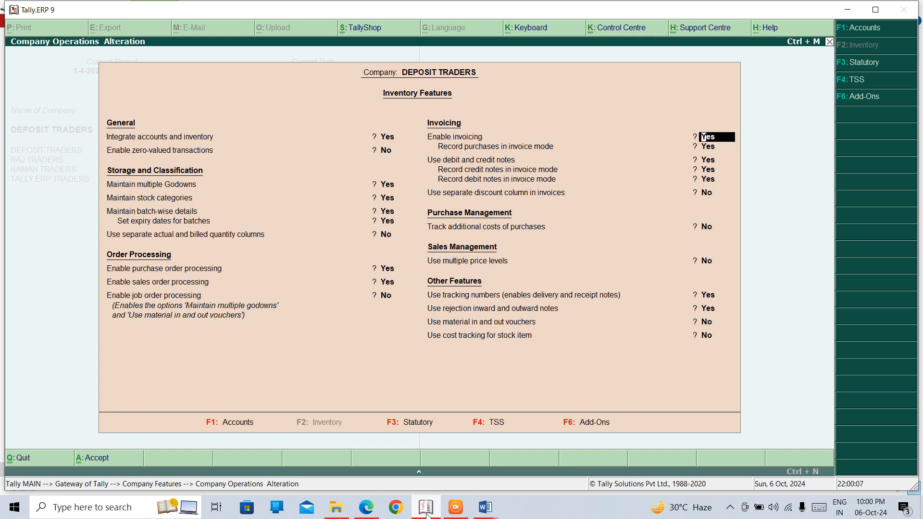
{"action": "key", "text": "Down"}
{"action": "key", "text": "Down"}
{"action": "key", "text": "Down"}
{"action": "key", "text": "Down"}
{"action": "key", "text": "Down"}
{"action": "key", "text": "Down"}
{"action": "key", "text": "Down"}
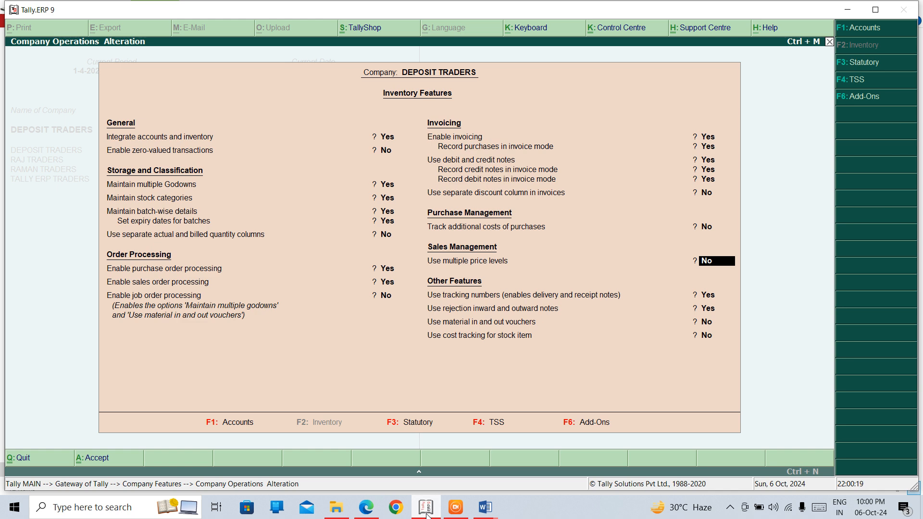
{"action": "type", "text": "y"}
{"action": "key", "text": "Return"}
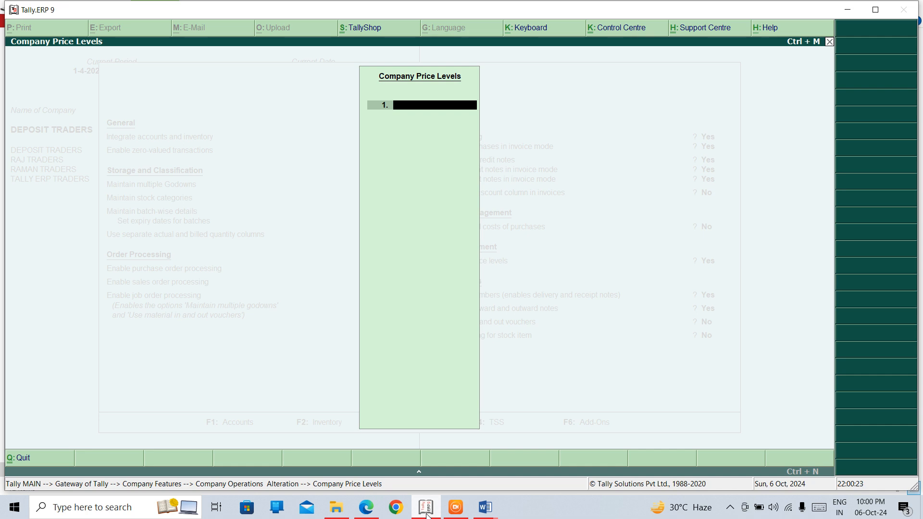
- Add COMPANY RETAIL SHOP as the first company price level
{"action": "type", "text": "COMPANY RETAI"}
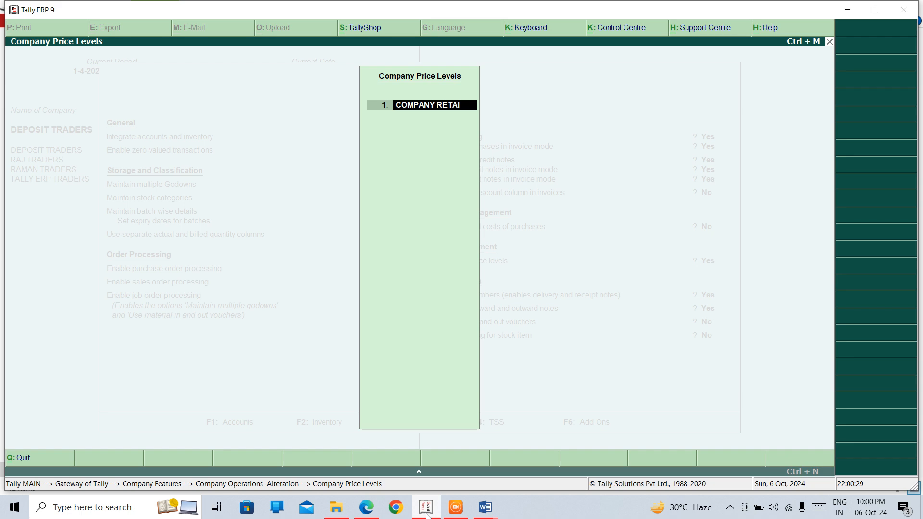
{"action": "type", "text": "L SHOP"}
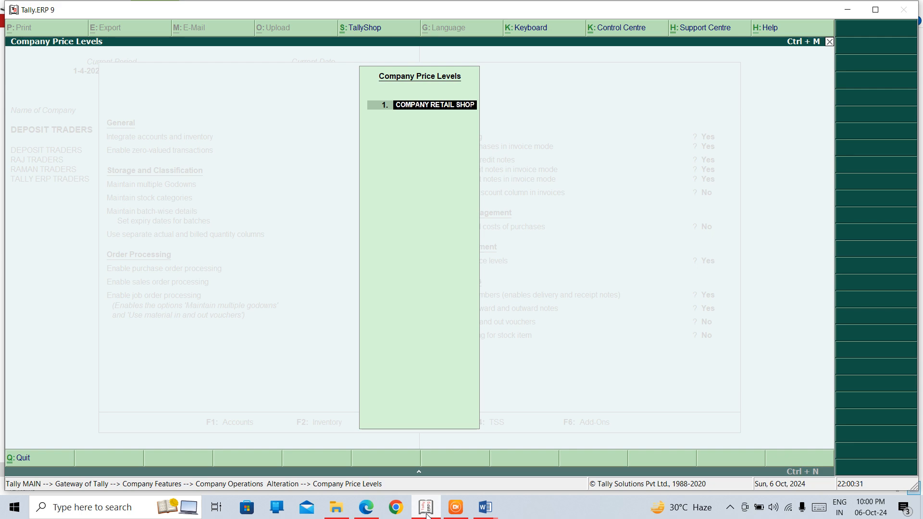
{"action": "key", "text": "Return"}
{"action": "key", "text": "Return"}
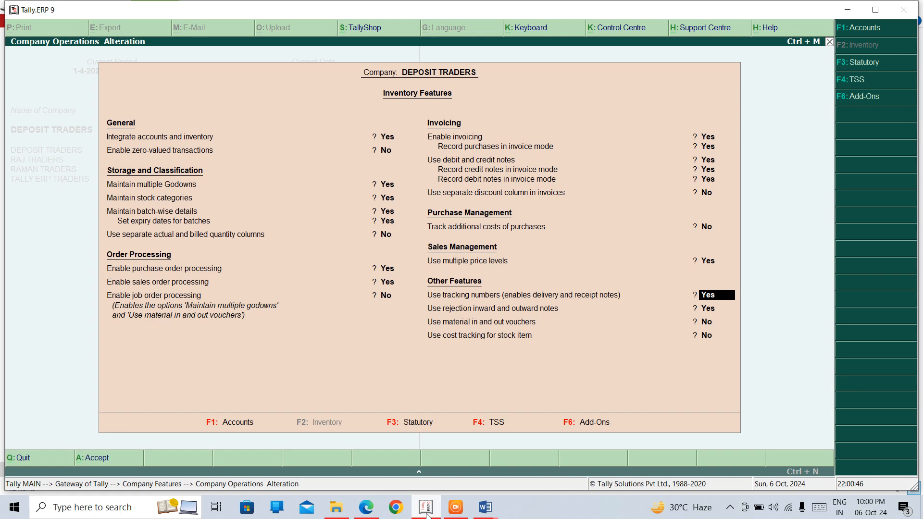
- Accept the Inventory Features changes and return to the Gateway of Tally
{"action": "key", "text": "Return"}
{"action": "key", "text": "Return"}
{"action": "key", "text": "Return"}
{"action": "key", "text": "Return"}
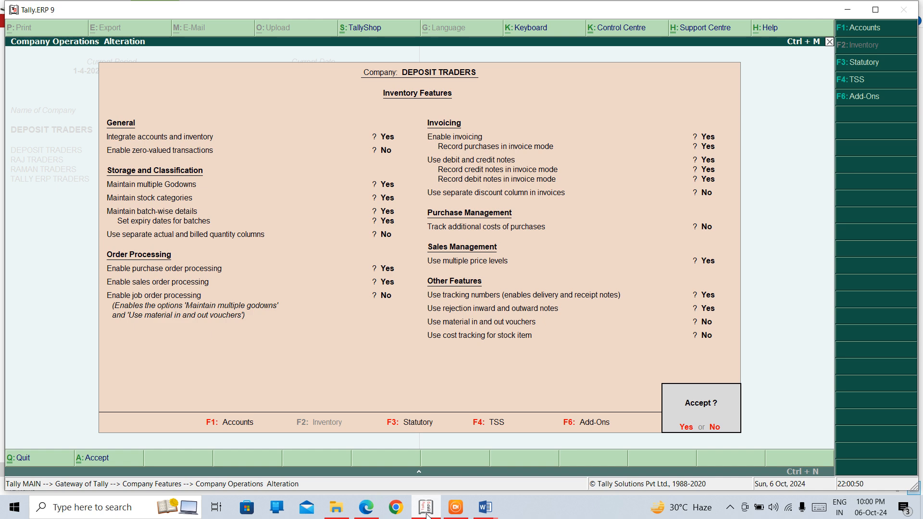
{"action": "key", "text": "Return"}
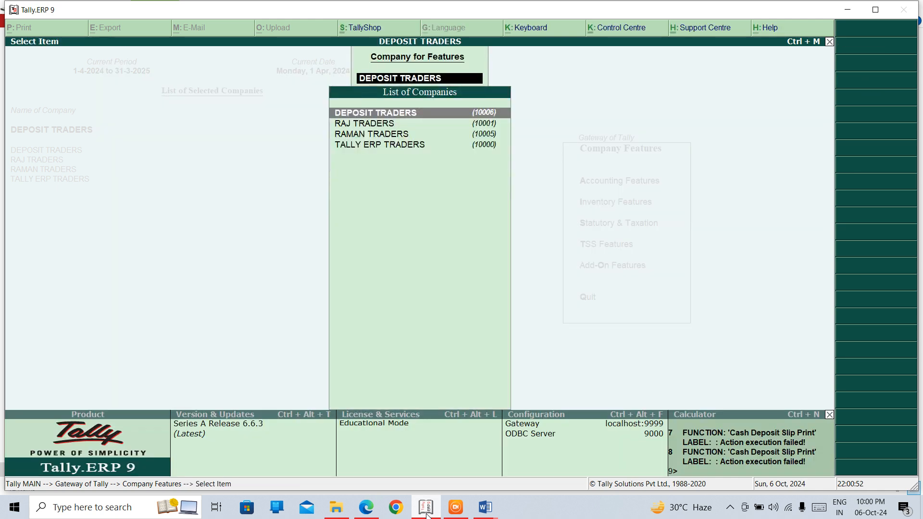
{"action": "key", "text": "Return"}
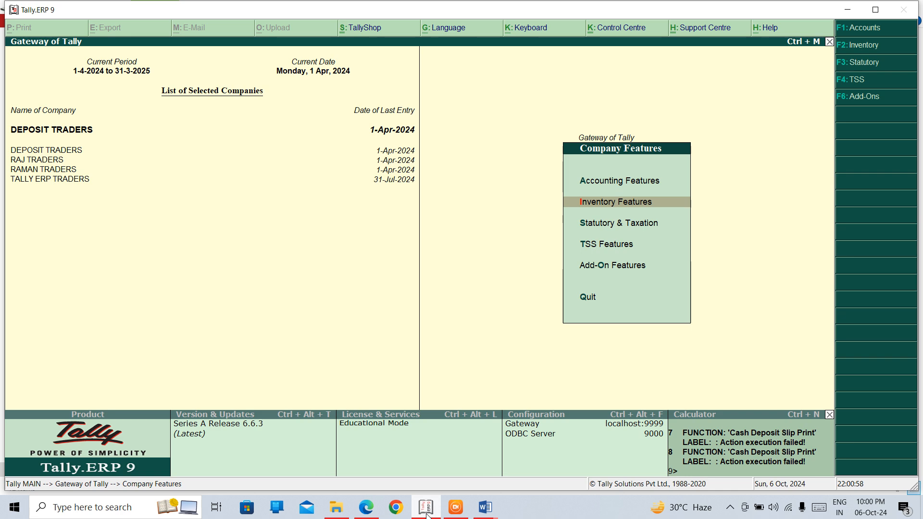
{"action": "key", "text": "Escape"}
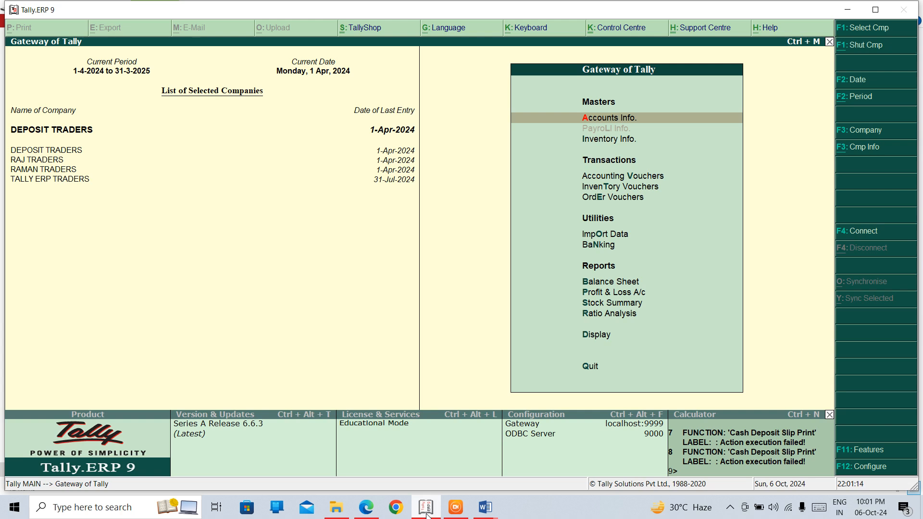
- Start a stock-group price list under Inventory Info with All Items as the stock group
{"action": "key", "text": "Down"}
{"action": "key", "text": "Down"}
{"action": "key", "text": "Up"}
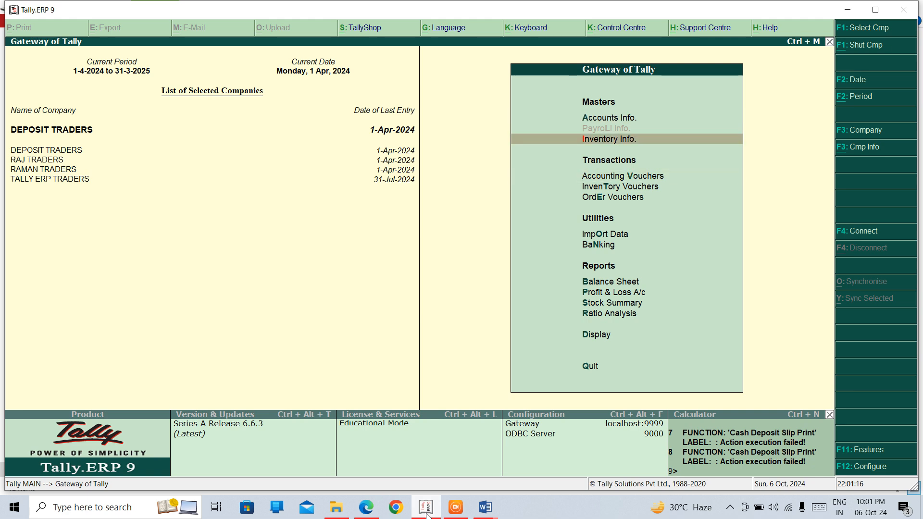
{"action": "key", "text": "Return"}
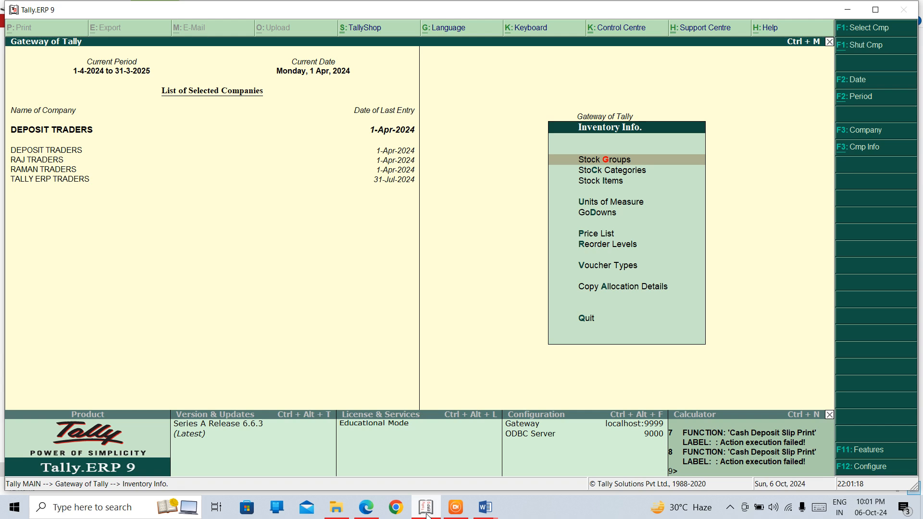
{"action": "key", "text": "Down"}
{"action": "key", "text": "Down"}
{"action": "key", "text": "Down"}
{"action": "key", "text": "Down"}
{"action": "key", "text": "Down"}
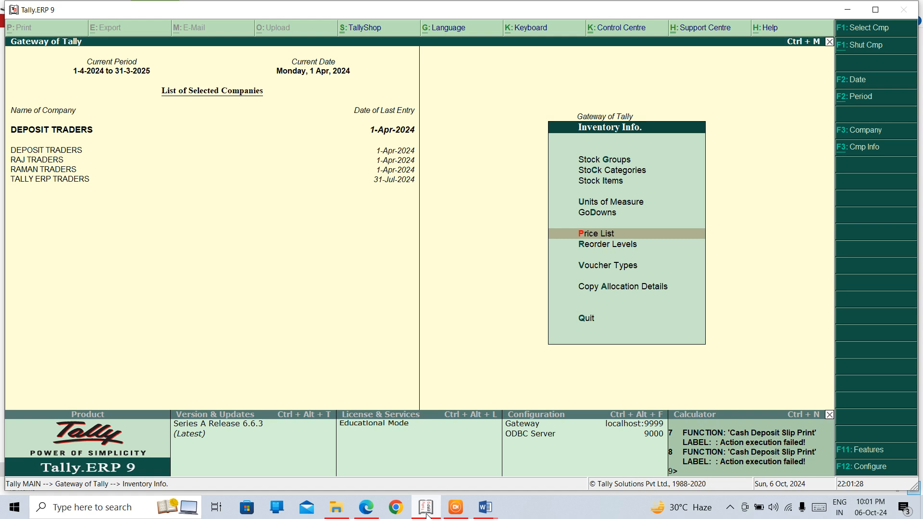
{"action": "key", "text": "Return"}
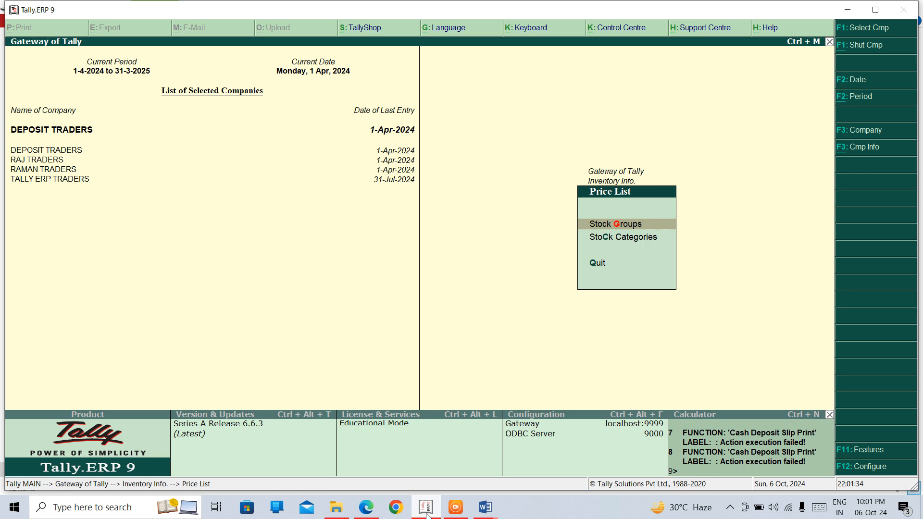
{"action": "key", "text": "Escape"}
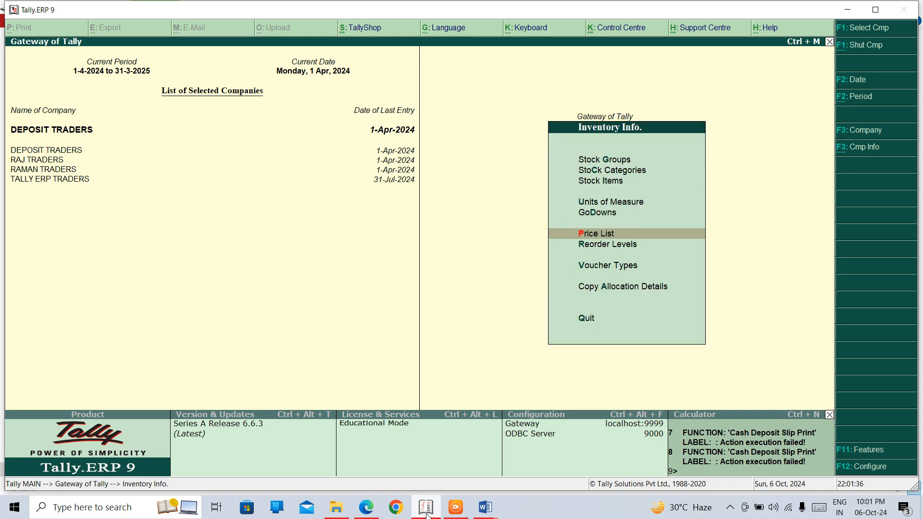
{"action": "key", "text": "Return"}
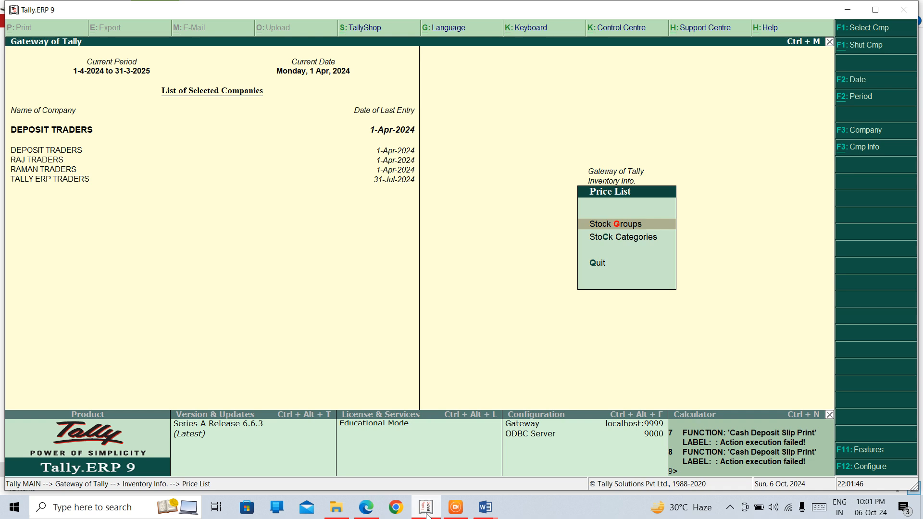
{"action": "key", "text": "Return"}
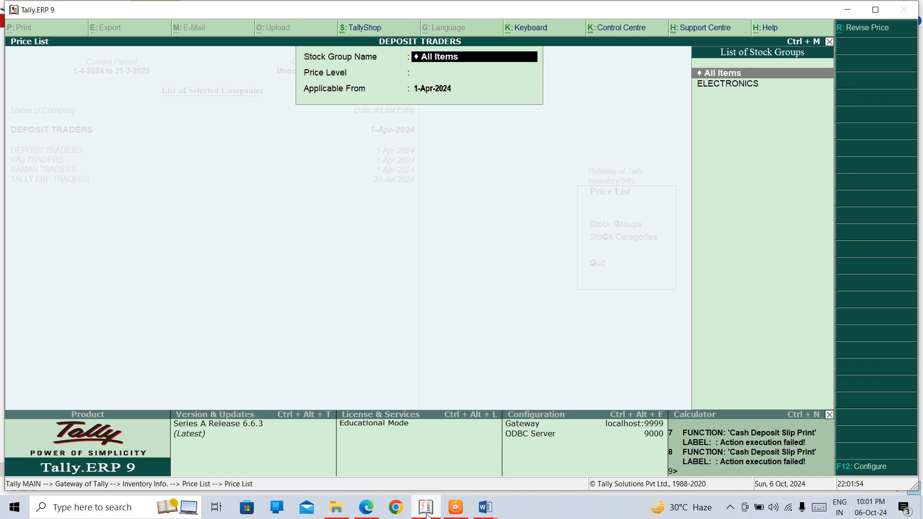
{"action": "key", "text": "Return"}
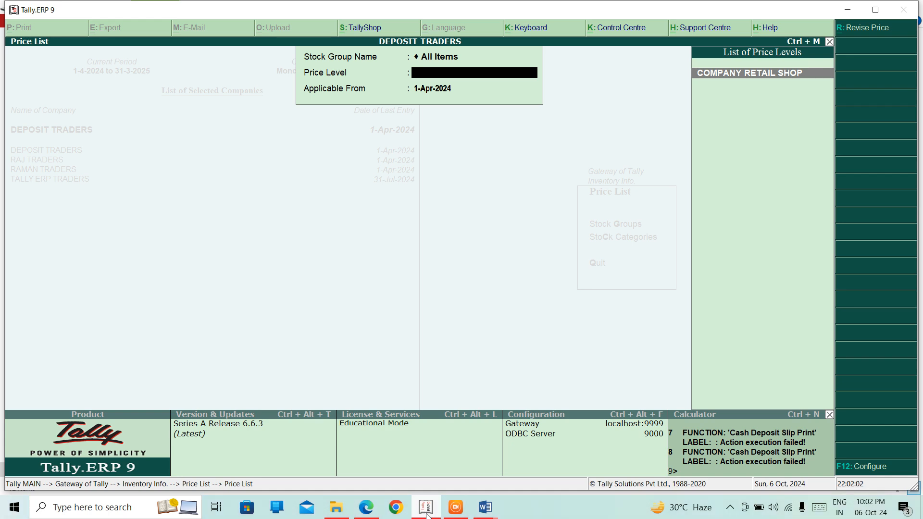
- Choose the COMPANY RETAIL SHOP price level and set Applicable From to 31-7-24
{"action": "key", "text": "Return"}
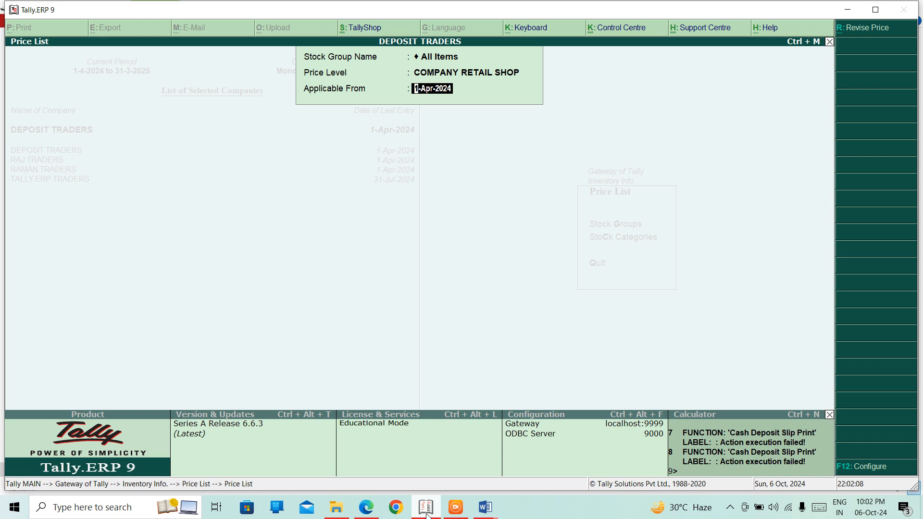
{"action": "type", "text": "3-7-24"}
{"action": "key", "text": "BackSpace"}
{"action": "key", "text": "BackSpace"}
{"action": "key", "text": "BackSpace"}
{"action": "key", "text": "BackSpace"}
{"action": "key", "text": "BackSpace"}
{"action": "key", "text": "BackSpace"}
{"action": "type", "text": "1"}
{"action": "type", "text": "-4-"}
{"action": "key", "text": "BackSpace"}
{"action": "key", "text": "BackSpace"}
{"action": "key", "text": "BackSpace"}
{"action": "type", "text": "31-7-24"}
{"action": "key", "text": "Return"}
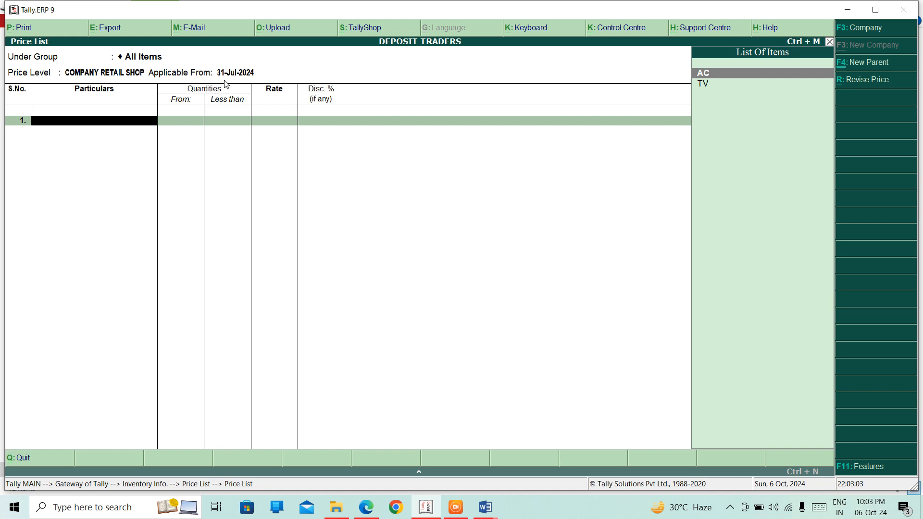
- Price AC at 900 per PCS for less than 5 PCS, with no discount
{"action": "key", "text": "Return"}
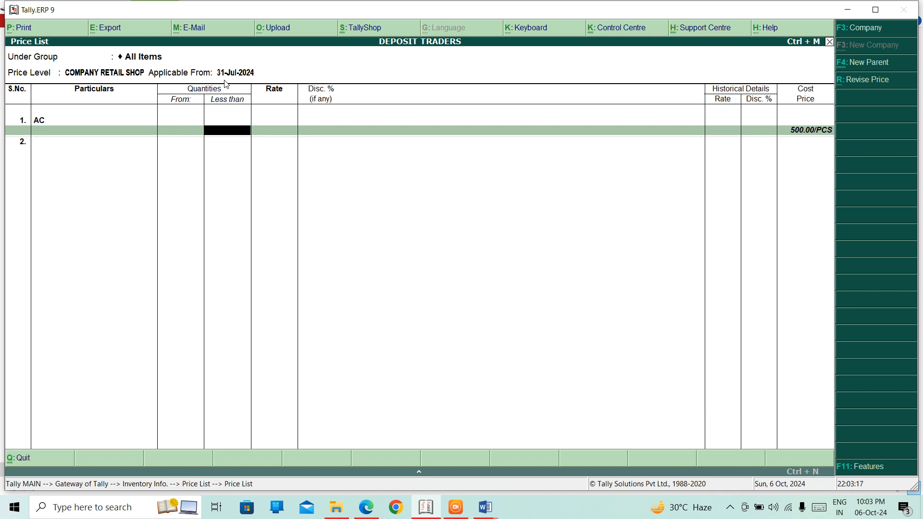
{"action": "type", "text": "5"}
{"action": "key", "text": "Return"}
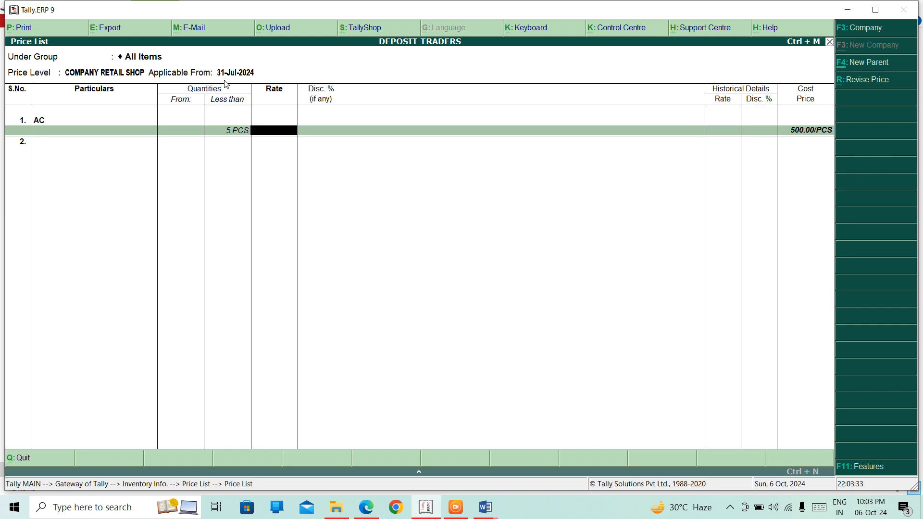
{"action": "type", "text": "900"}
{"action": "key", "text": "Return"}
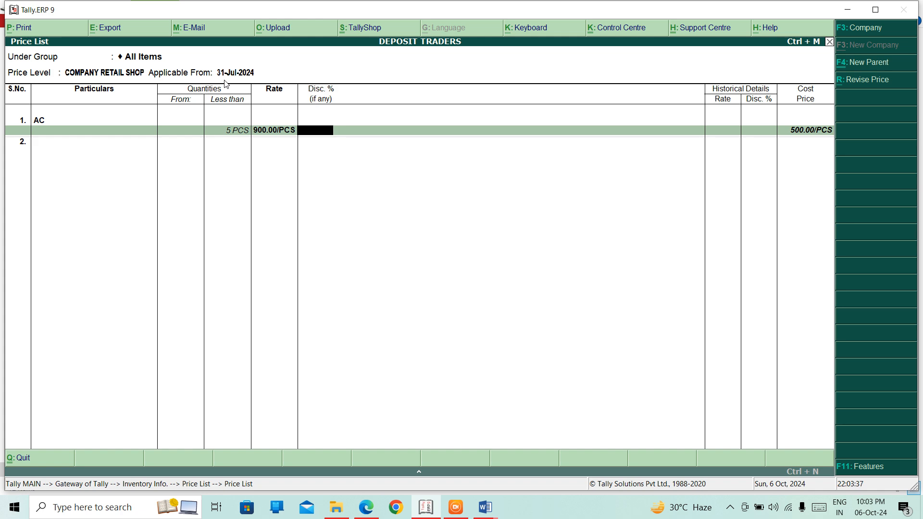
{"action": "key", "text": "Return"}
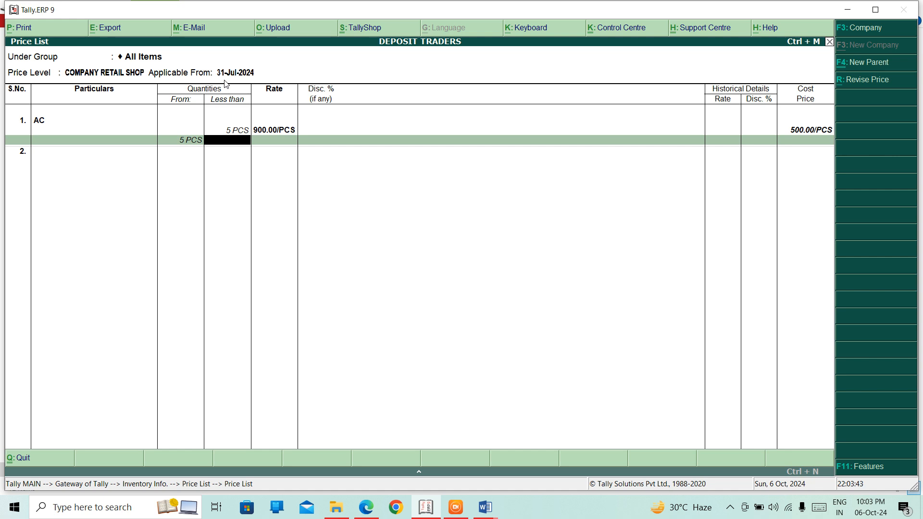
- Add AC's 5–10 PCS slab at rate 900 with a 2% discount
{"action": "type", "text": "10"}
{"action": "key", "text": "Return"}
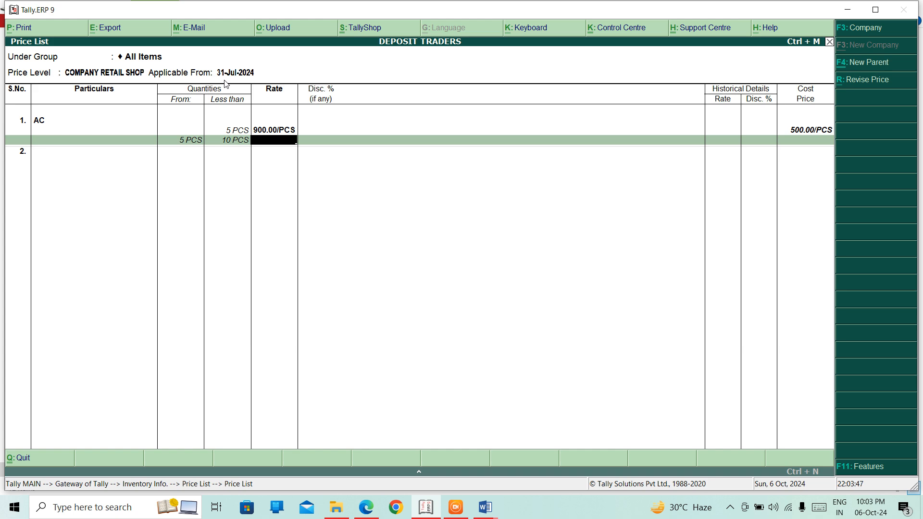
{"action": "type", "text": "900"}
{"action": "key", "text": "Return"}
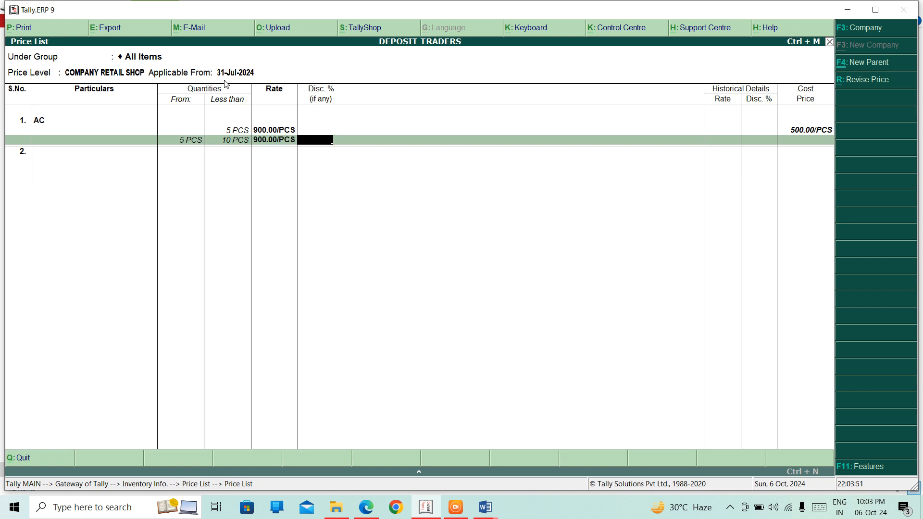
{"action": "type", "text": "2"}
{"action": "key", "text": "Return"}
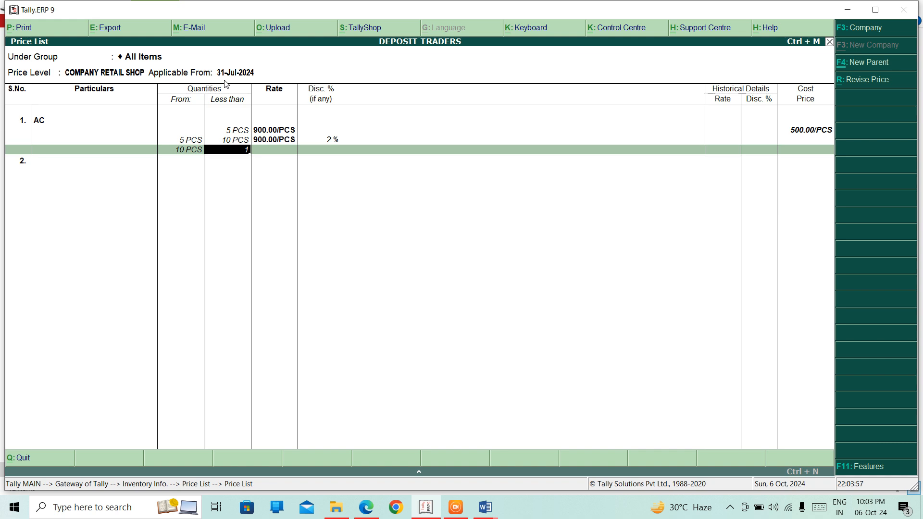
- Add AC's 10–20 PCS slab at rate 900 with a 4% discount
{"action": "type", "text": "15"}
{"action": "key", "text": "BackSpace"}
{"action": "key", "text": "BackSpace"}
{"action": "type", "text": "20"}
{"action": "key", "text": "Return"}
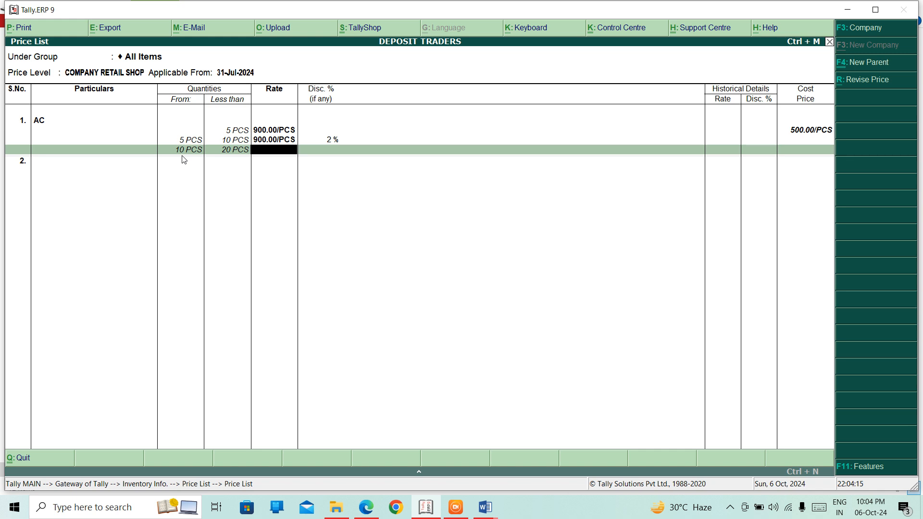
{"action": "type", "text": "900"}
{"action": "key", "text": "Return"}
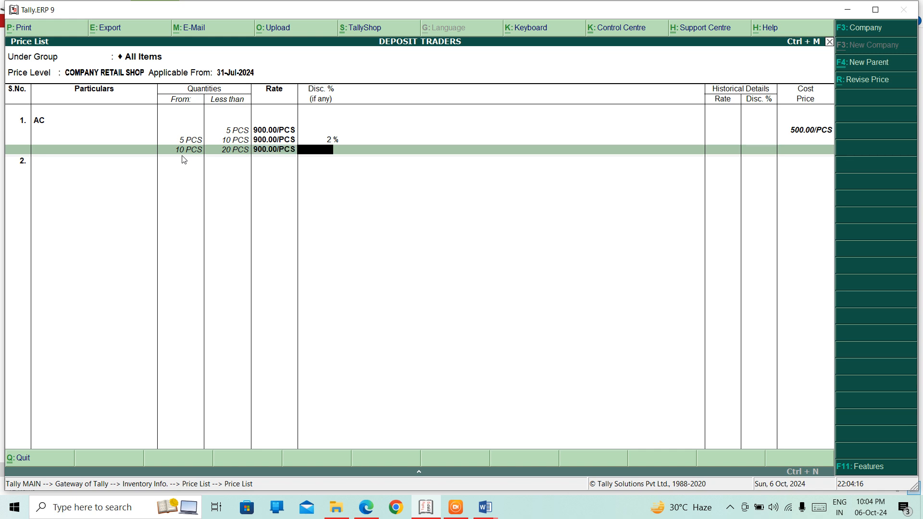
{"action": "type", "text": "4"}
{"action": "key", "text": "Return"}
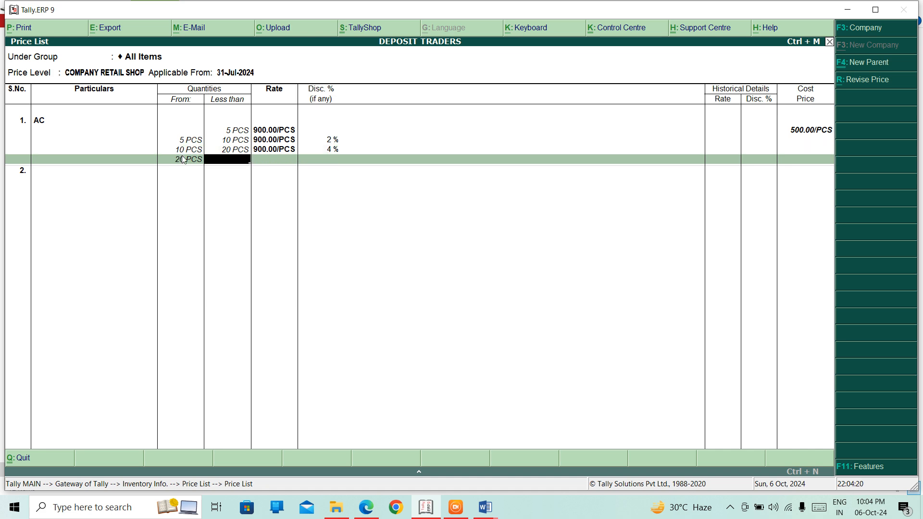
- Give AC a 6% discount from 20 PCS, decline Accept, and move to a second item line
{"action": "key", "text": "Return"}
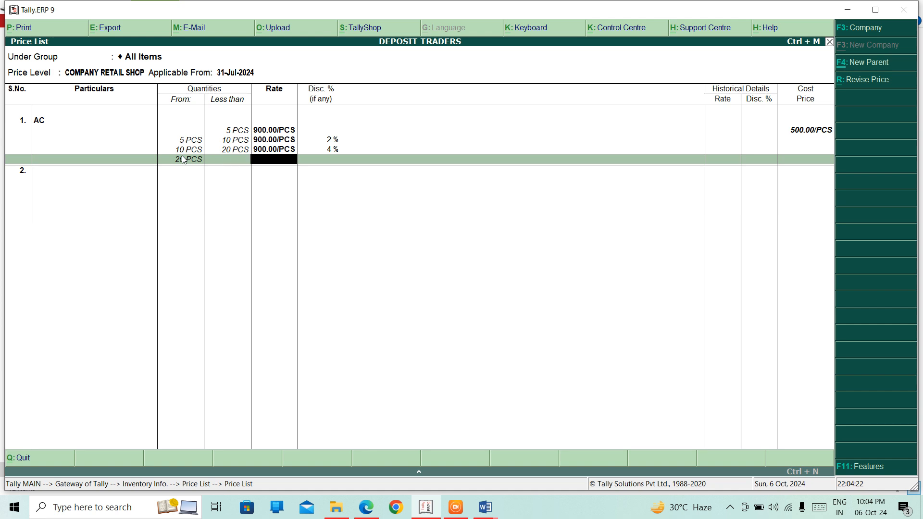
{"action": "key", "text": "Return"}
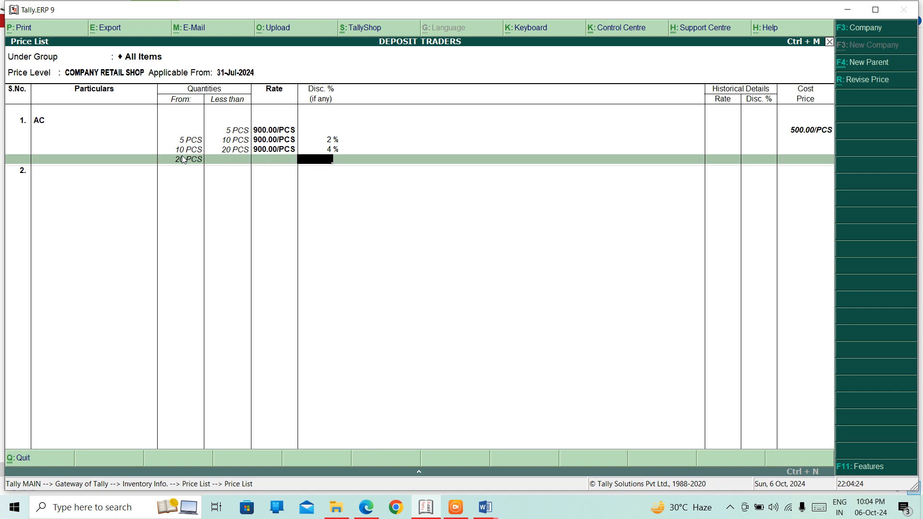
{"action": "type", "text": "6"}
{"action": "key", "text": "Return"}
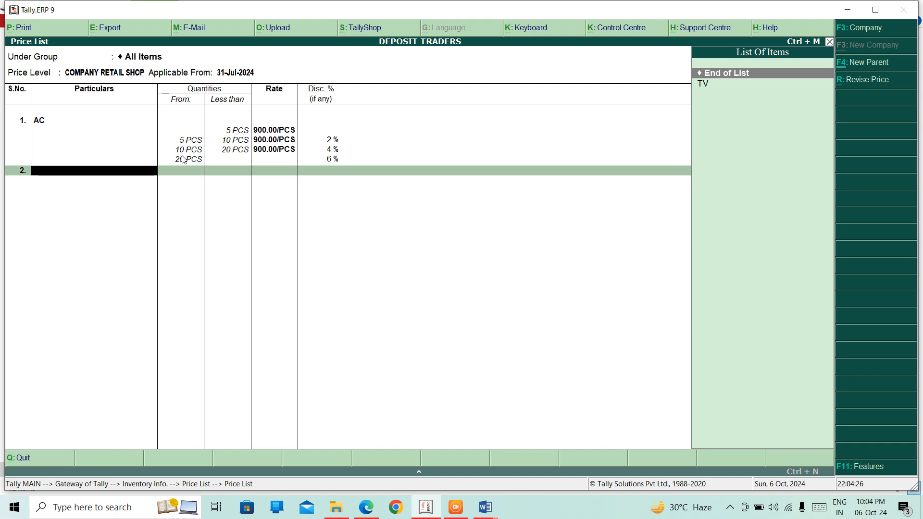
{"action": "key", "text": "Return"}
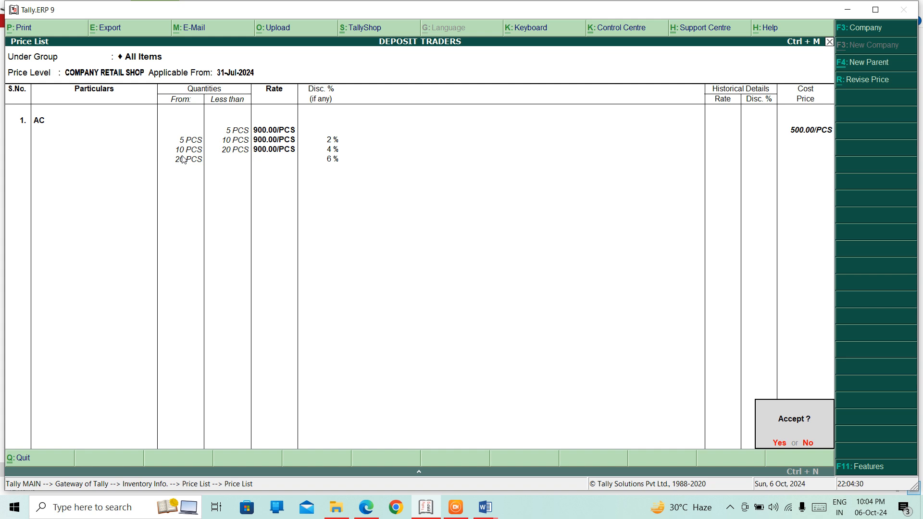
{"action": "key", "text": "n"}
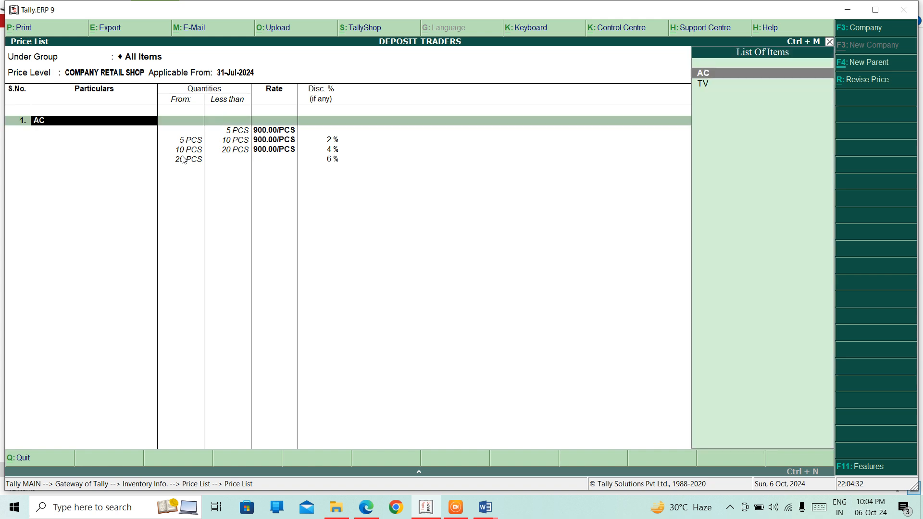
{"action": "key", "text": "Return"}
{"action": "key", "text": "Return"}
{"action": "key", "text": "Return"}
{"action": "key", "text": "Return"}
{"action": "key", "text": "Return"}
{"action": "key", "text": "Return"}
{"action": "key", "text": "Return"}
{"action": "key", "text": "Return"}
{"action": "key", "text": "Return"}
{"action": "key", "text": "Return"}
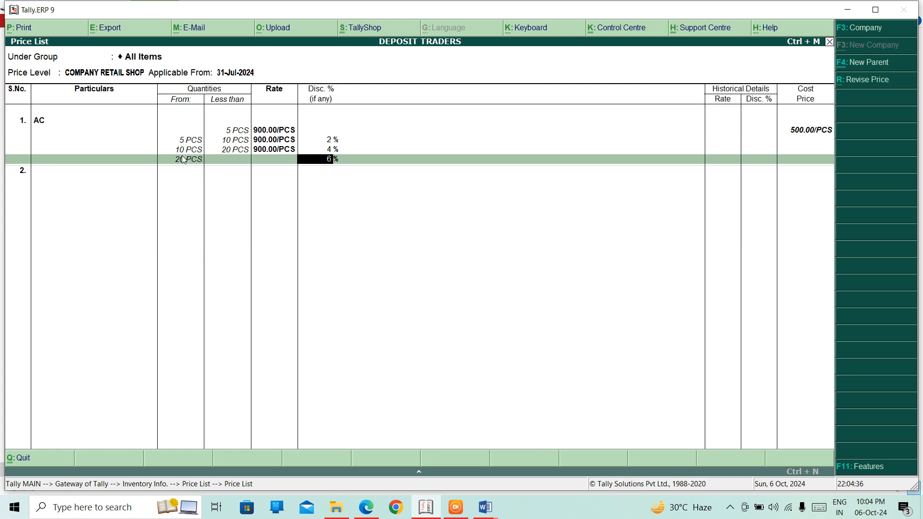
{"action": "key", "text": "Return"}
{"action": "key", "text": "Down"}
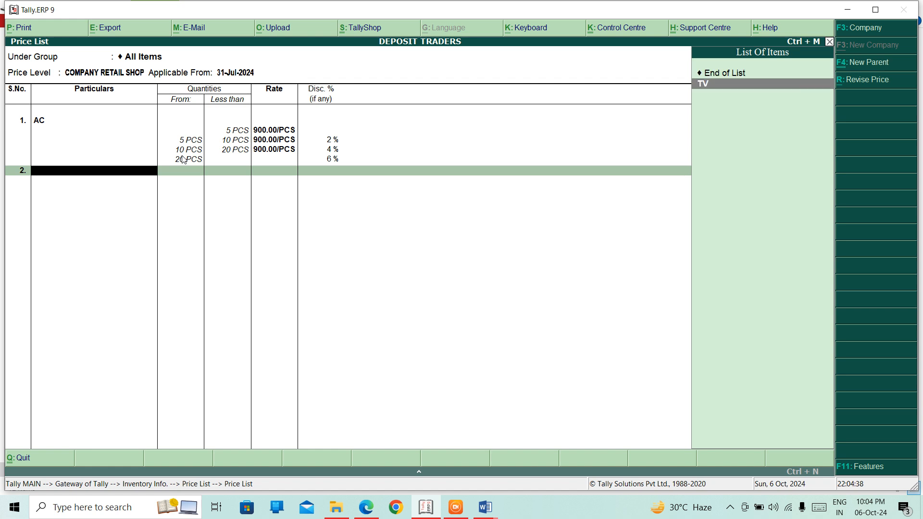
- Add TV priced at 800 per PCS for less than 5 PCS, with no discount
{"action": "key", "text": "Return"}
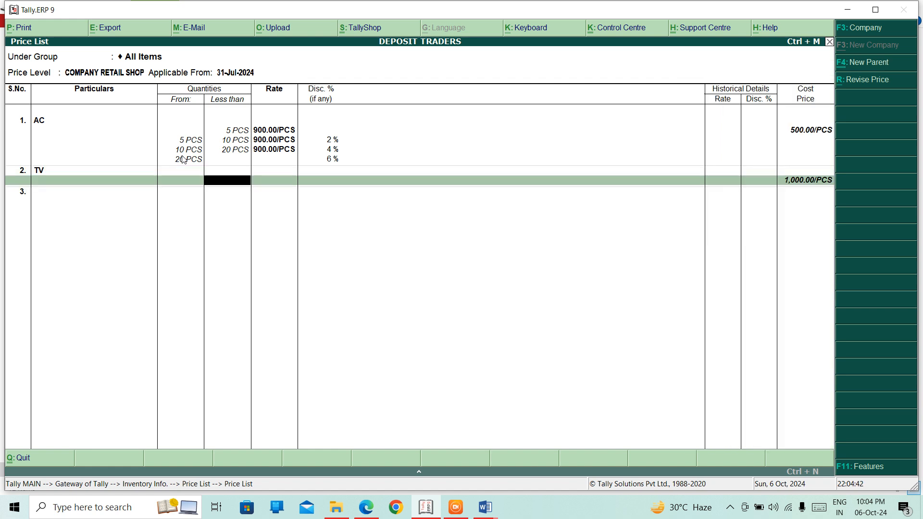
{"action": "type", "text": "5"}
{"action": "key", "text": "Return"}
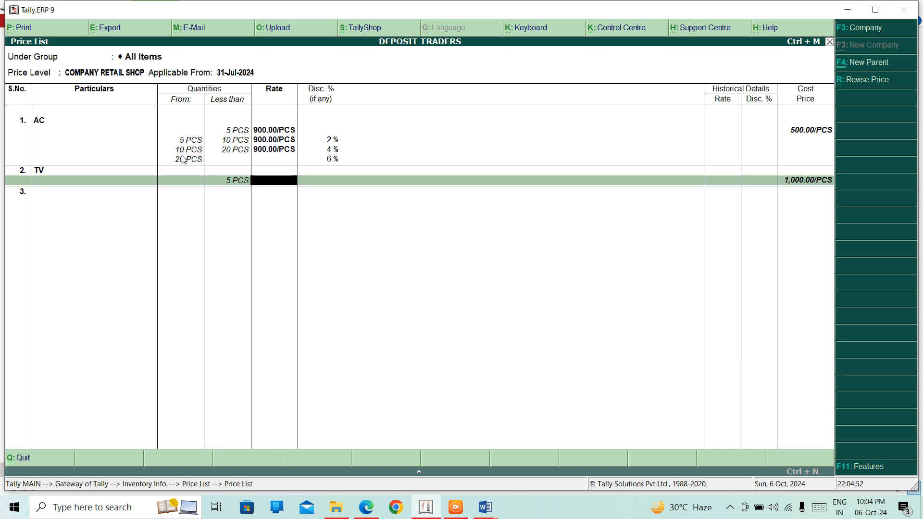
{"action": "type", "text": "800"}
{"action": "key", "text": "Return"}
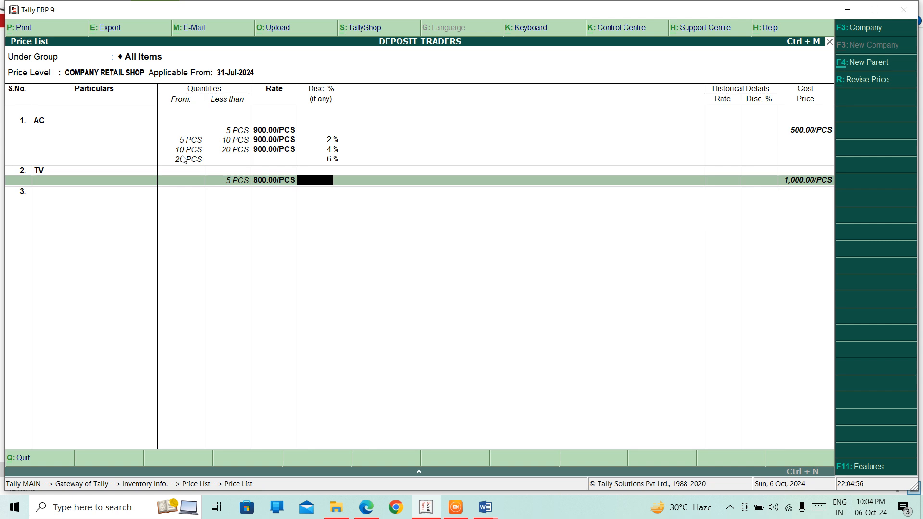
{"action": "key", "text": "Return"}
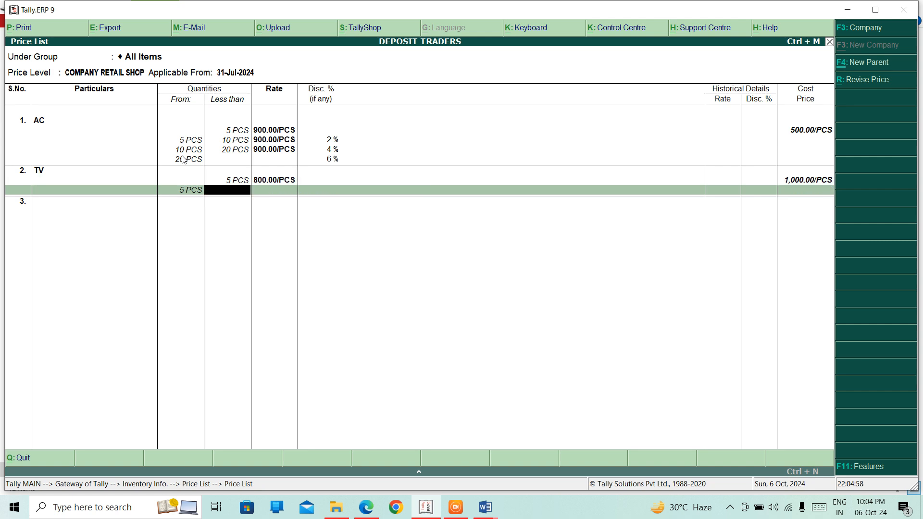
- Add TV slabs 5–10 PCS at 750 with no discount and 10–15 PCS at 750 with 2%
{"action": "type", "text": "10"}
{"action": "key", "text": "Return"}
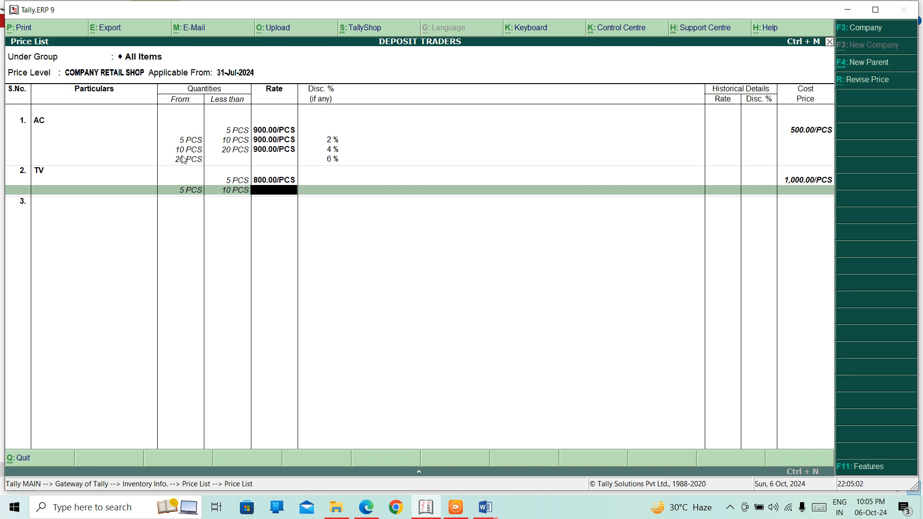
{"action": "type", "text": "750"}
{"action": "key", "text": "Return"}
{"action": "key", "text": "Return"}
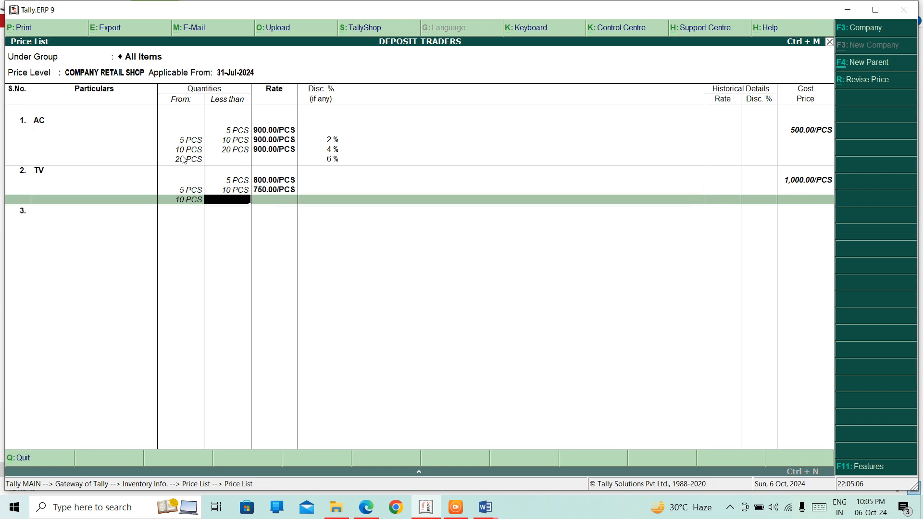
{"action": "type", "text": "15"}
{"action": "key", "text": "Return"}
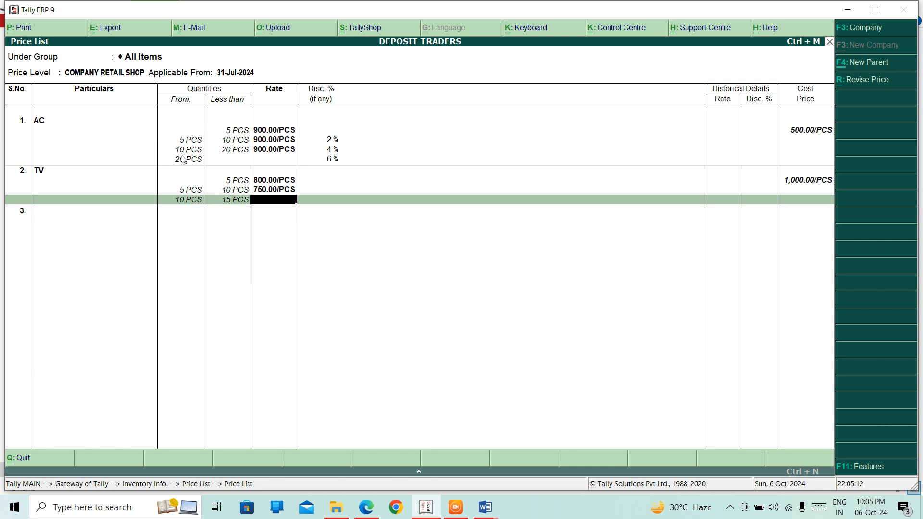
{"action": "type", "text": "750"}
{"action": "key", "text": "Return"}
{"action": "type", "text": "2"}
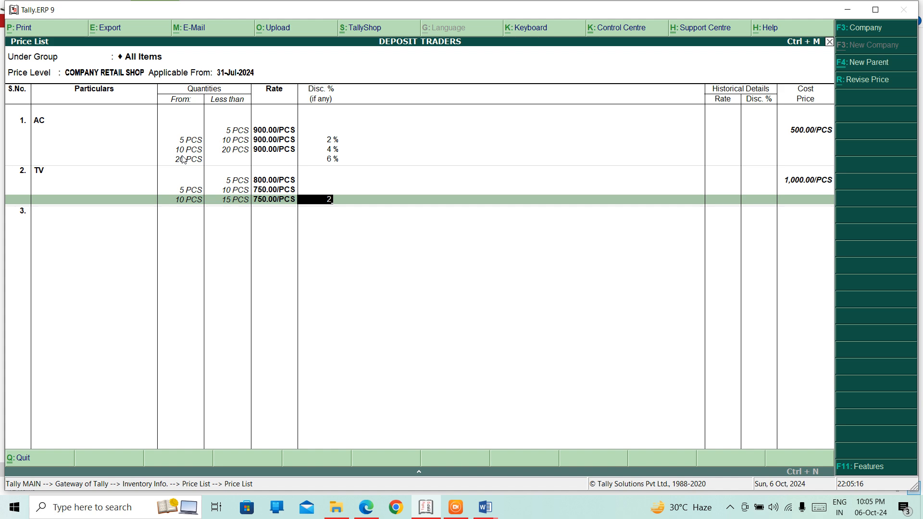
{"action": "key", "text": "Return"}
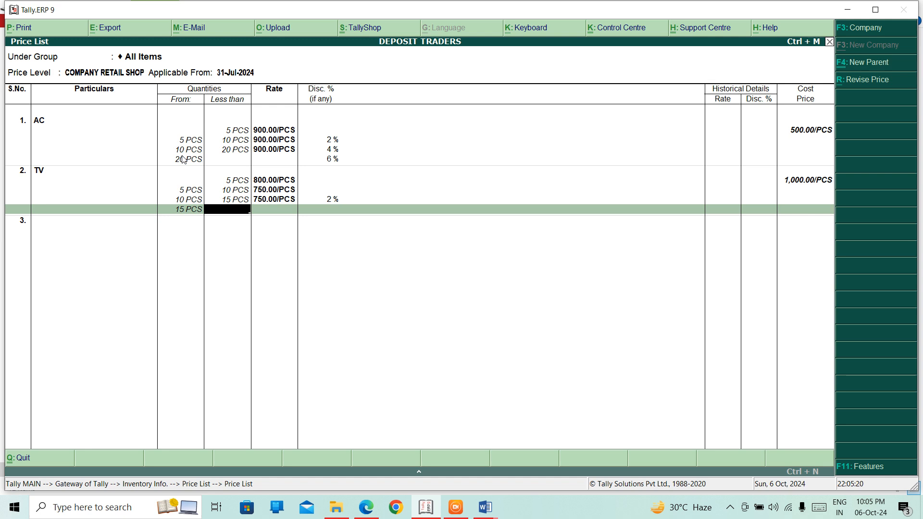
- Add TV's 15–20 PCS slab at 750 with 3%, and 4% from 20 PCS
{"action": "type", "text": "20"}
{"action": "key", "text": "Return"}
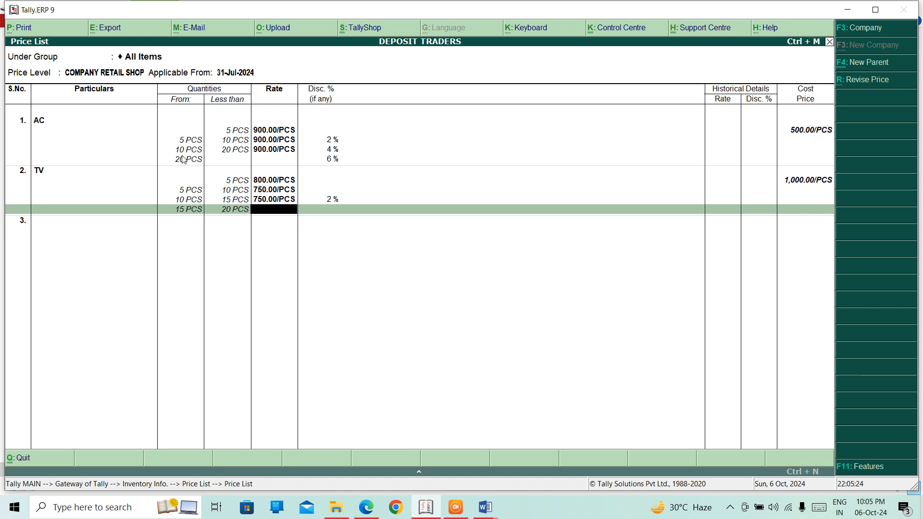
{"action": "type", "text": "3"}
{"action": "key", "text": "Return"}
{"action": "key", "text": "Return"}
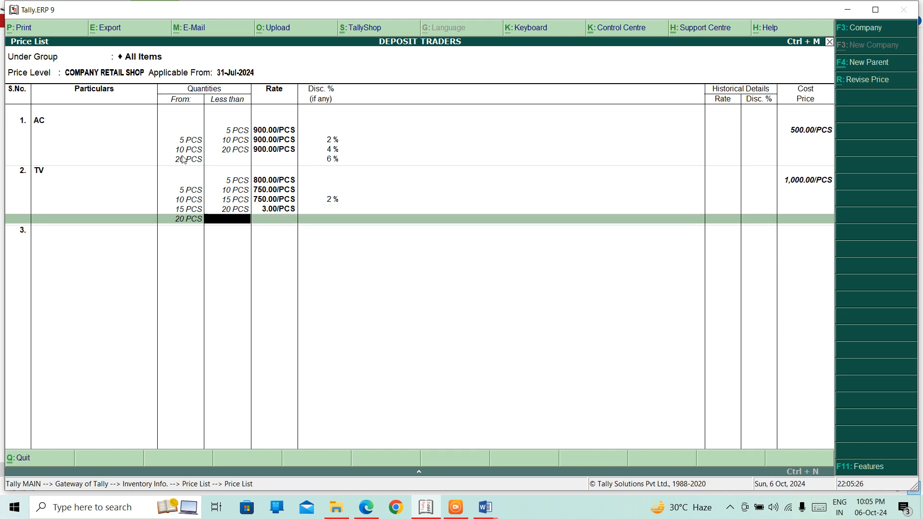
{"action": "key", "text": "BackSpace"}
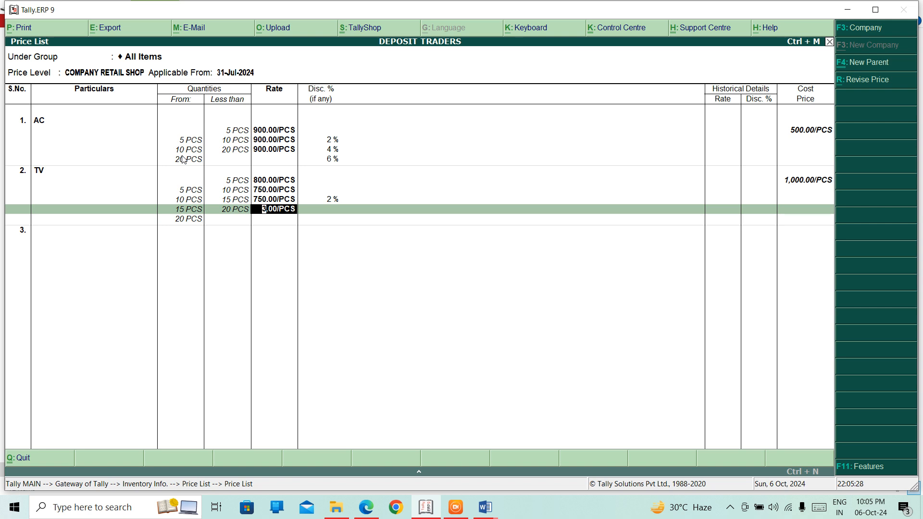
{"action": "type", "text": "750"}
{"action": "key", "text": "Return"}
{"action": "key", "text": "Return"}
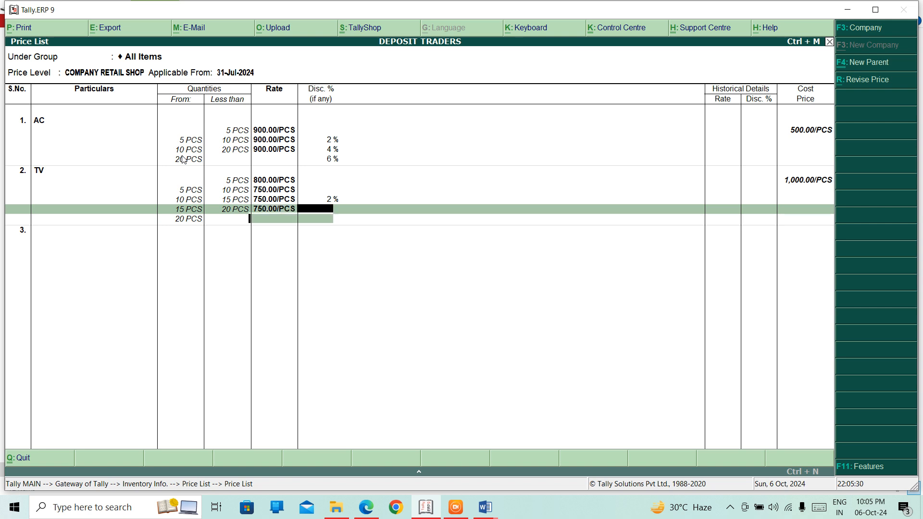
{"action": "key", "text": "Return"}
{"action": "key", "text": "BackSpace"}
{"action": "type", "text": "3"}
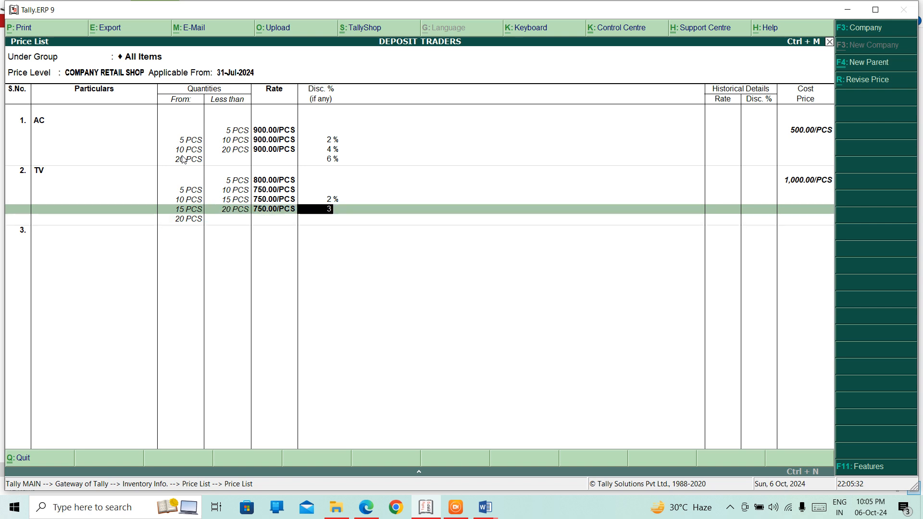
{"action": "key", "text": "Return"}
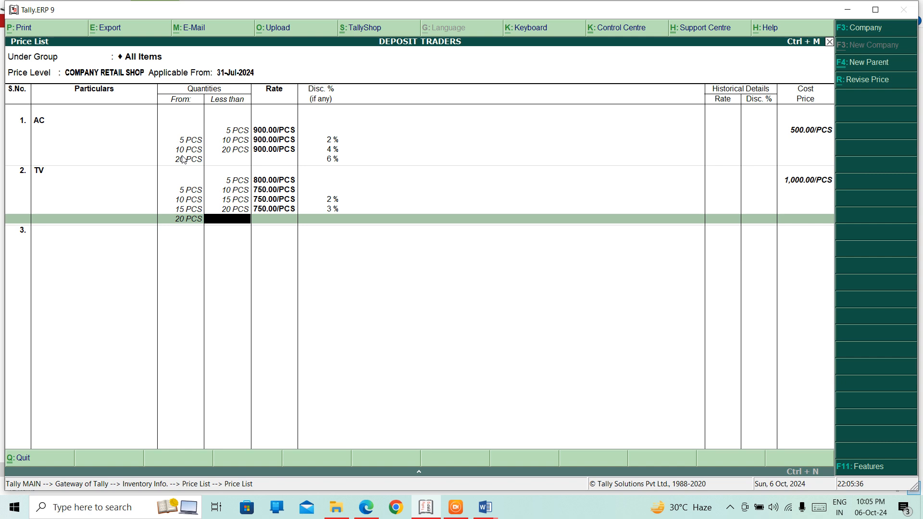
{"action": "key", "text": "Return"}
{"action": "key", "text": "Return"}
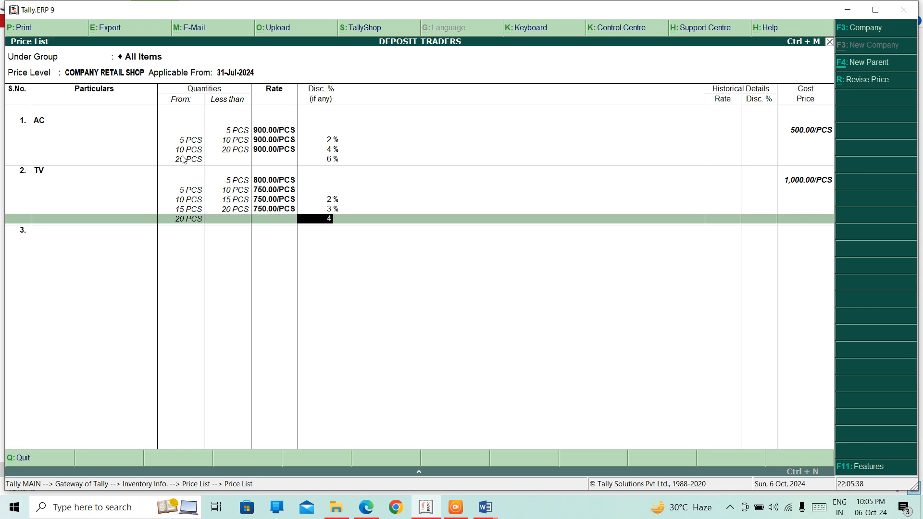
{"action": "key", "text": "Return"}
{"action": "key", "text": "Return"}
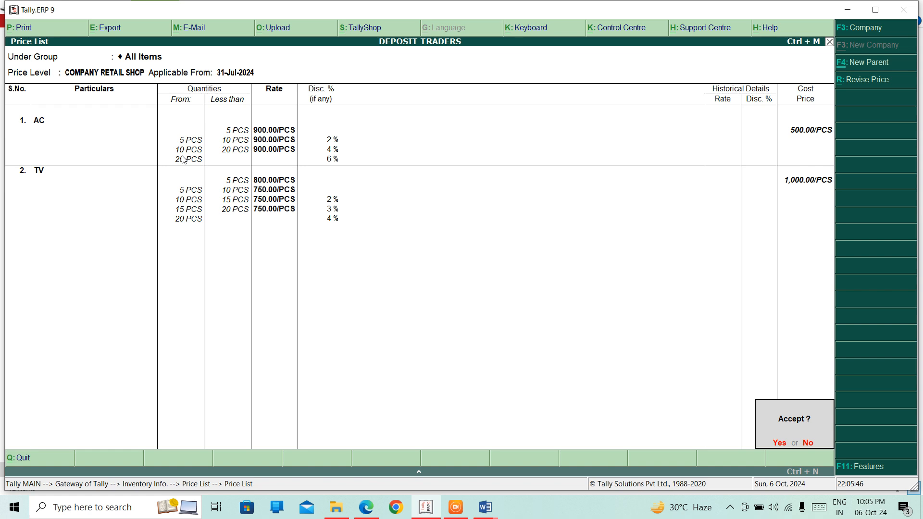
- Save the COMPANY RETAIL SHOP price list and back out to Inventory Info
{"action": "key", "text": "Return"}
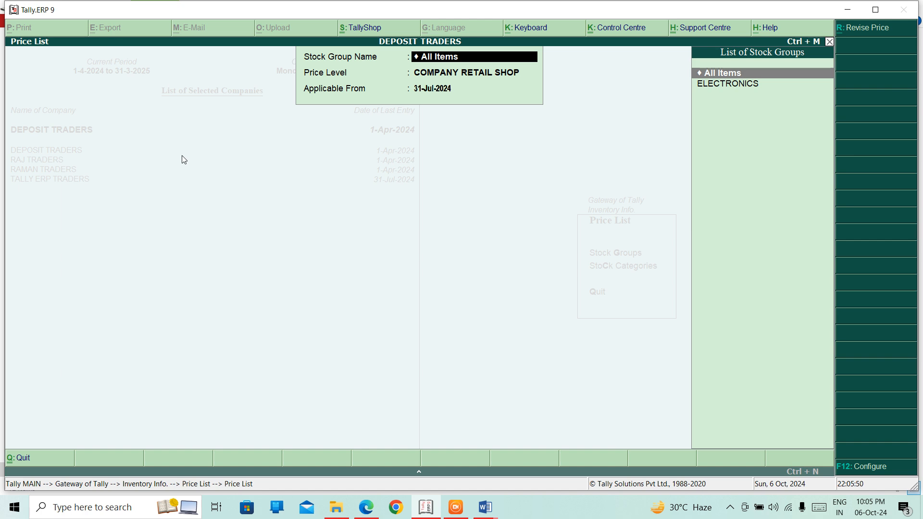
{"action": "key", "text": "Return"}
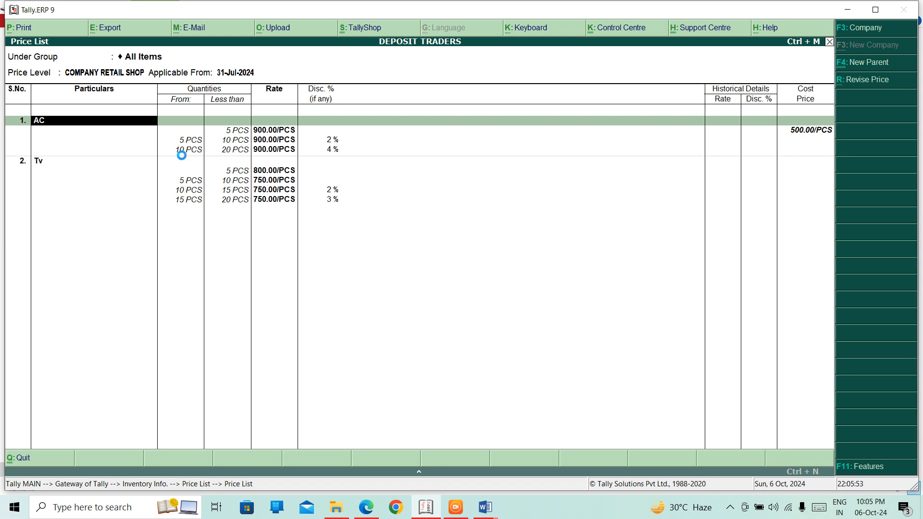
{"action": "key", "text": "Escape"}
{"action": "key", "text": "Escape"}
{"action": "key", "text": "Escape"}
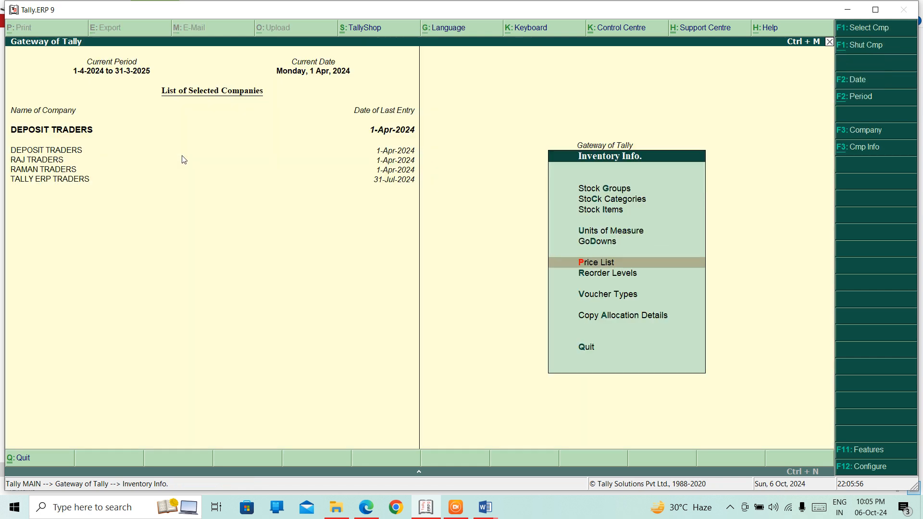
- Reopen the price list for All Items at COMPANY RETAIL SHOP with the current date
{"action": "key", "text": "Return"}
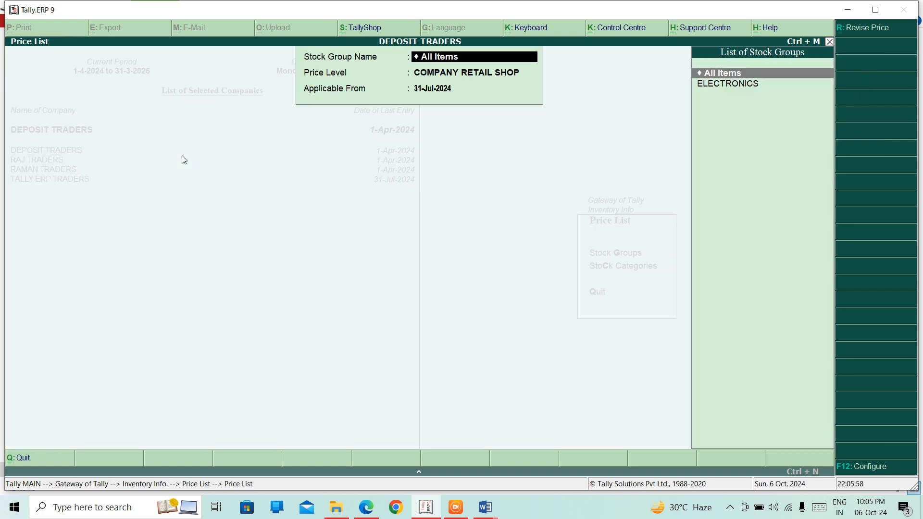
{"action": "key", "text": "Return"}
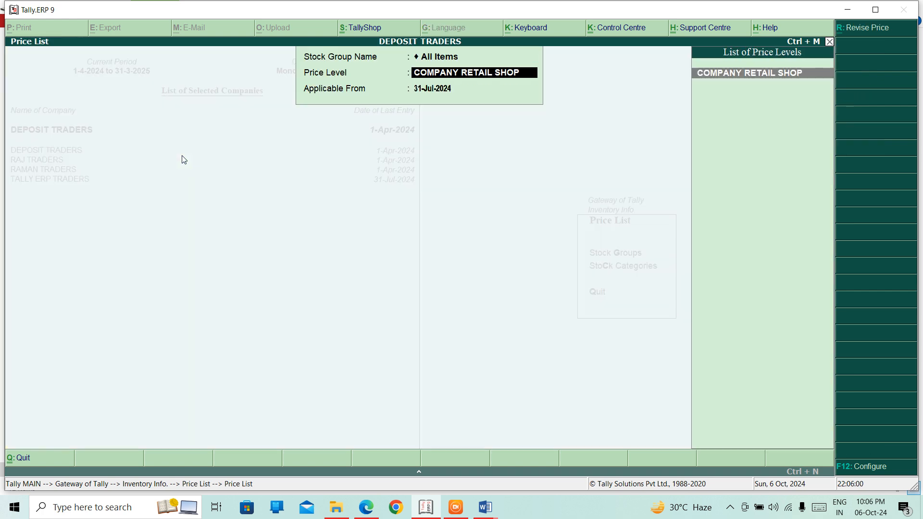
{"action": "key", "text": "Return"}
{"action": "key", "text": "Return"}
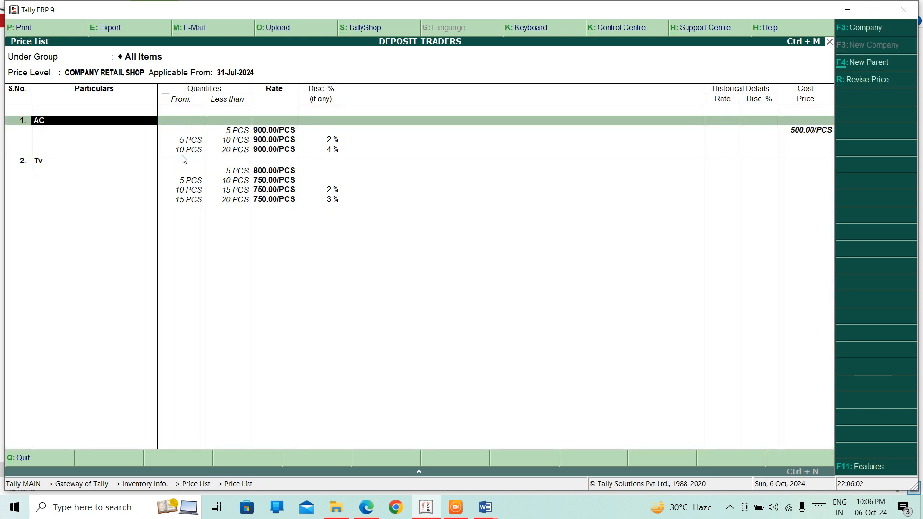
{"action": "key", "text": "Return"}
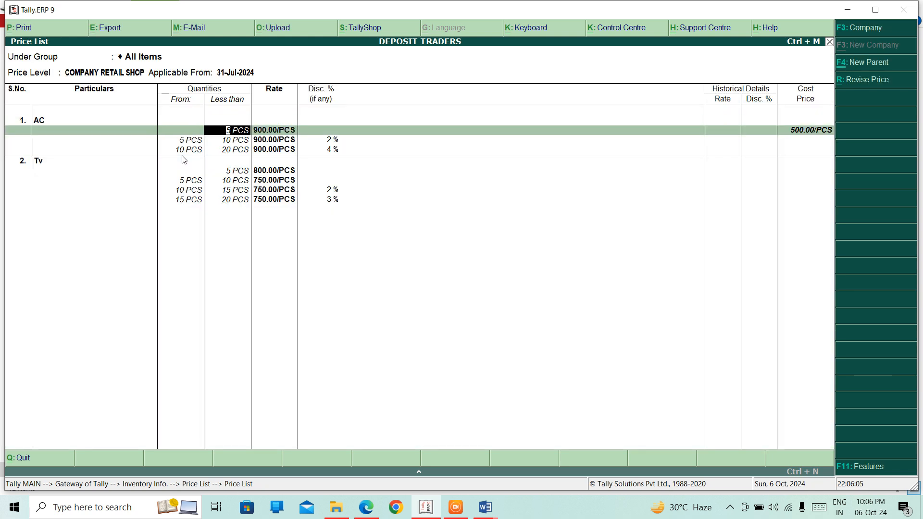
- Add a 20 PCS row under AC and set its first two slabs' rates to 450.00/PCS
{"action": "key", "text": "Return"}
{"action": "key", "text": "Return"}
{"action": "key", "text": "Return"}
{"action": "key", "text": "Return"}
{"action": "key", "text": "Return"}
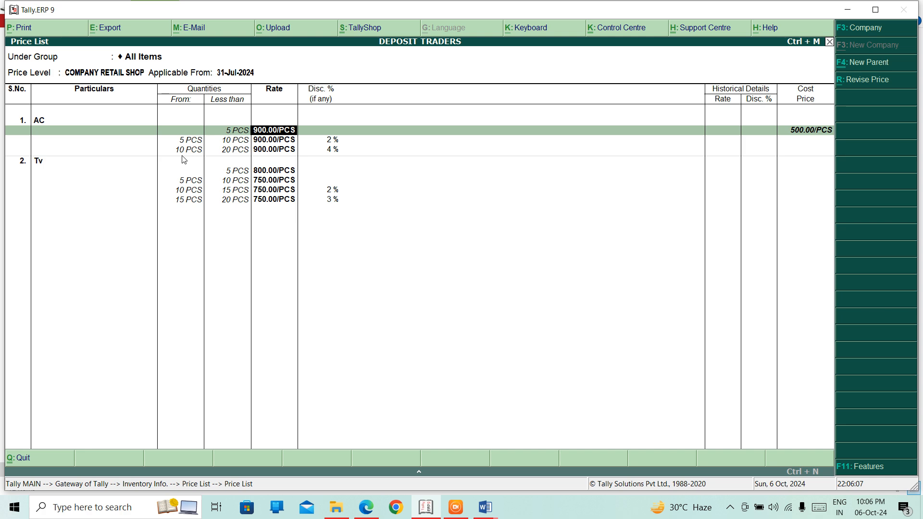
{"action": "key", "text": "Return"}
{"action": "key", "text": "Return"}
{"action": "key", "text": "Return"}
{"action": "key", "text": "Return"}
{"action": "key", "text": "Return"}
{"action": "key", "text": "Return"}
{"action": "key", "text": "Return"}
{"action": "key", "text": "Return"}
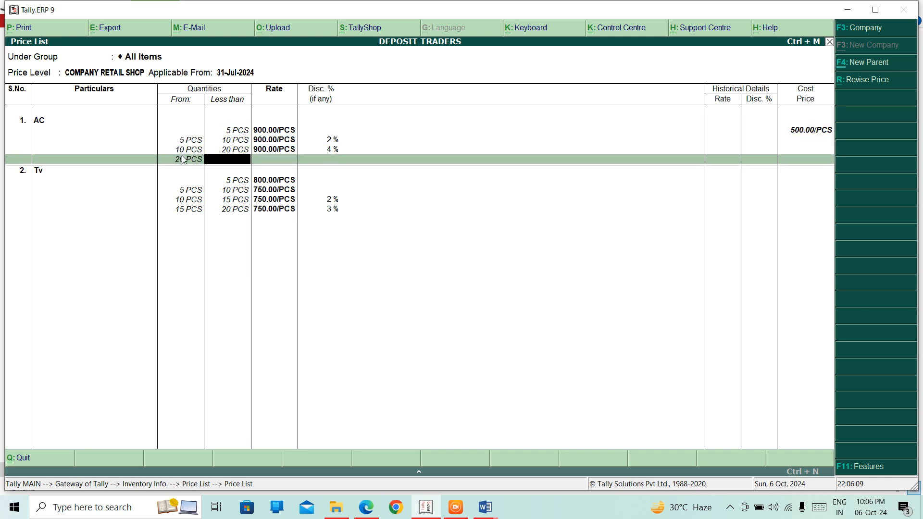
{"action": "key", "text": "Return"}
{"action": "key", "text": "Return"}
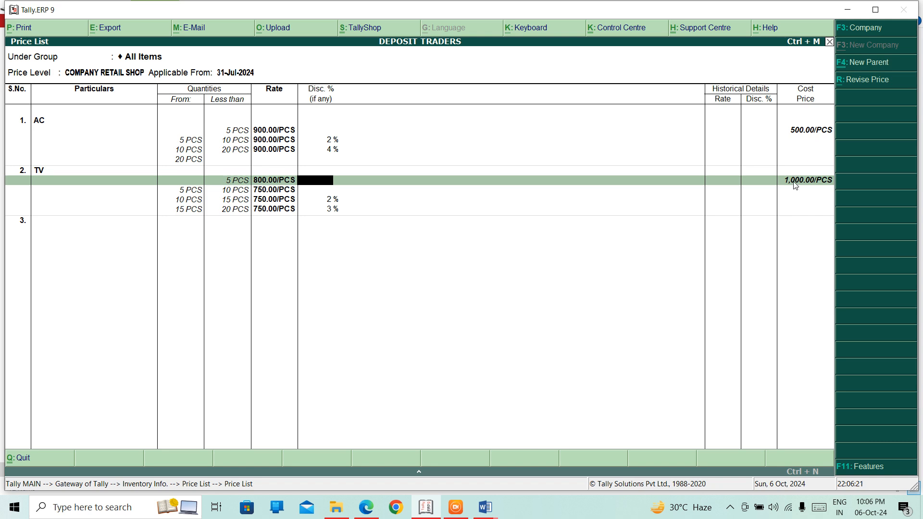
{"action": "left_click", "coordinate": [257, 135]}
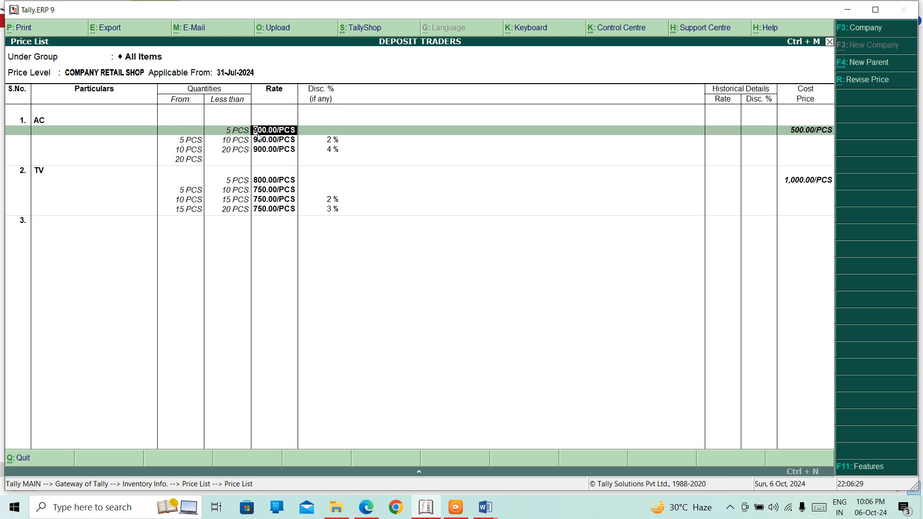
{"action": "type", "text": "450"}
{"action": "key", "text": "Return"}
{"action": "key", "text": "Return"}
{"action": "key", "text": "Return"}
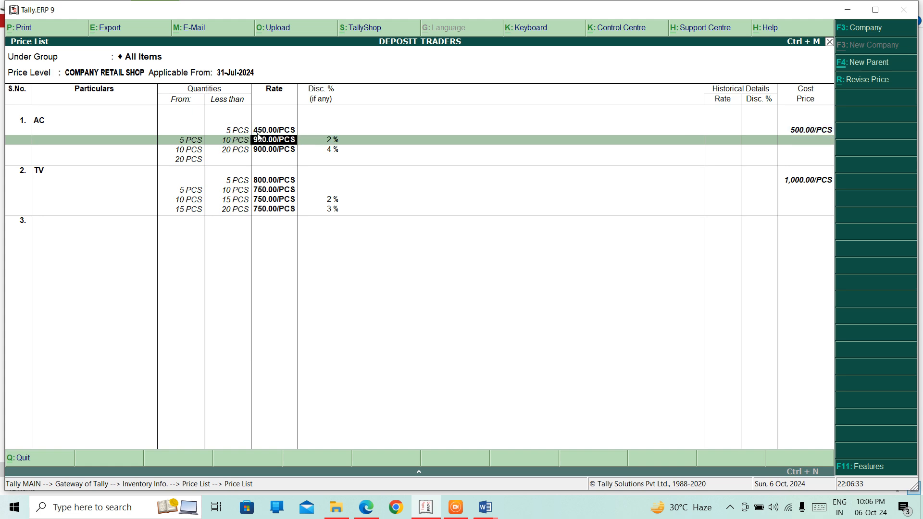
{"action": "type", "text": "450"}
{"action": "key", "text": "Return"}
- Give AC's second slab a 2% discount and the remaining AC slabs 450.00/PCS
{"action": "type", "text": "4"}
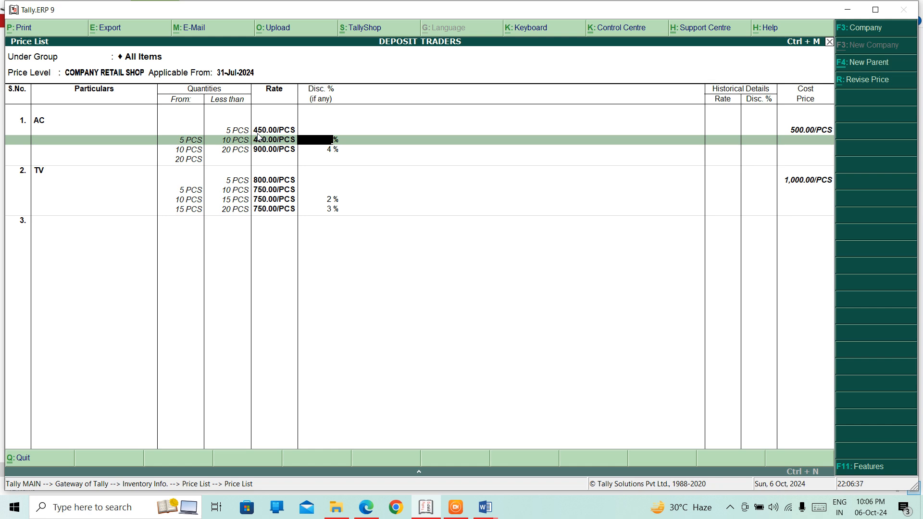
{"action": "type", "text": "3"}
{"action": "key", "text": "BackSpace"}
{"action": "type", "text": "2"}
{"action": "key", "text": "Return"}
{"action": "key", "text": "Return"}
{"action": "type", "text": "450"}
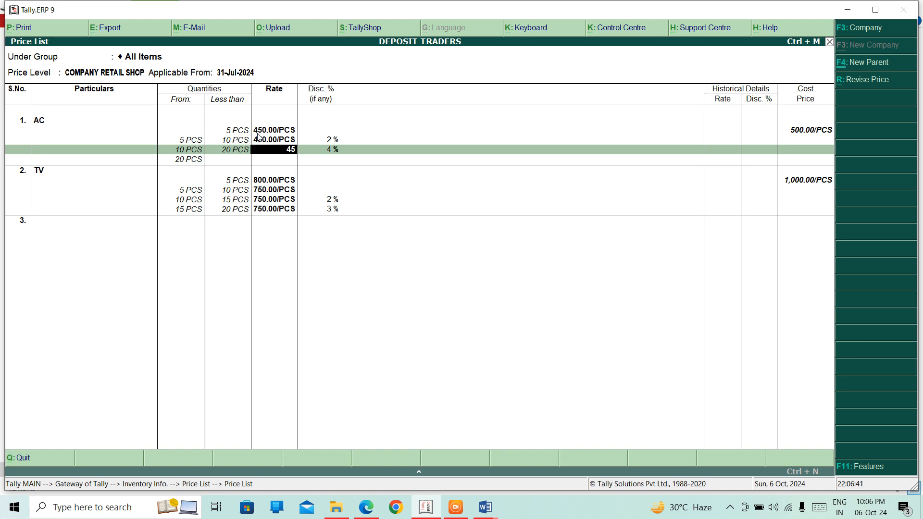
{"action": "key", "text": "Return"}
{"action": "key", "text": "Return"}
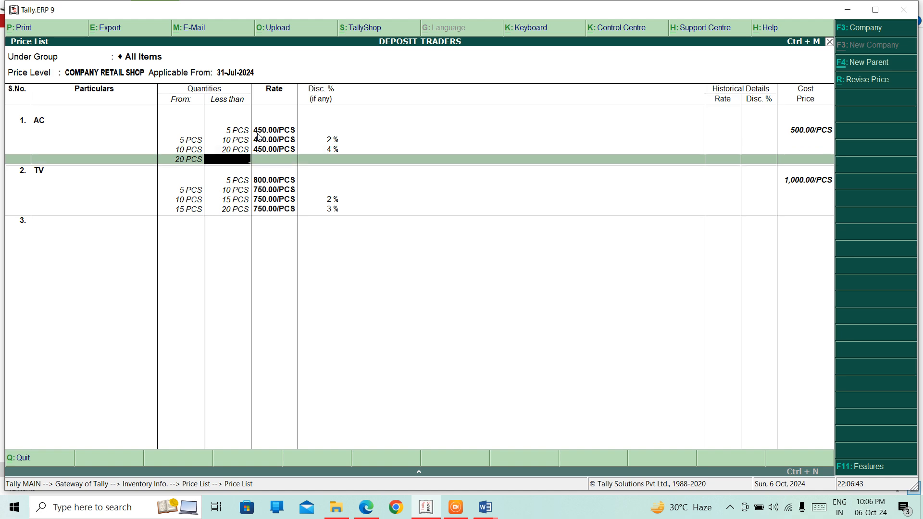
{"action": "key", "text": "Return"}
{"action": "key", "text": "Return"}
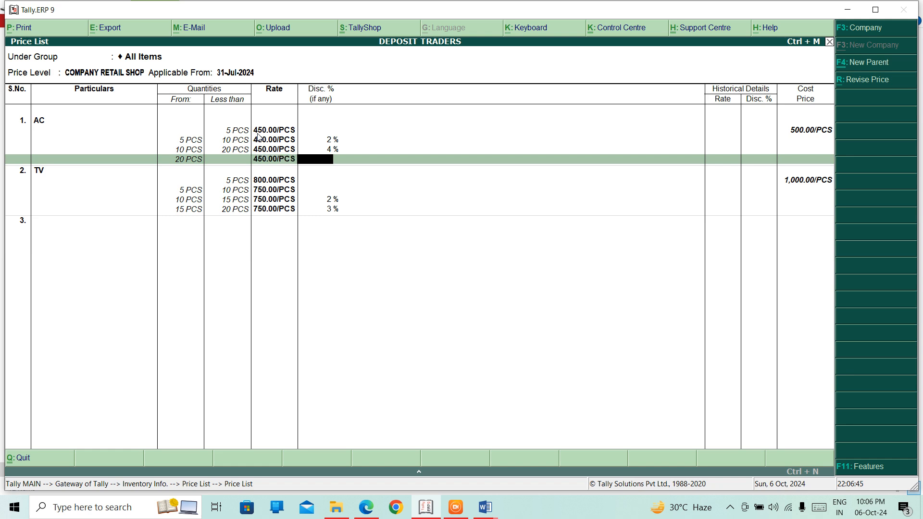
{"action": "key", "text": "Return"}
{"action": "key", "text": "Return"}
{"action": "key", "text": "Return"}
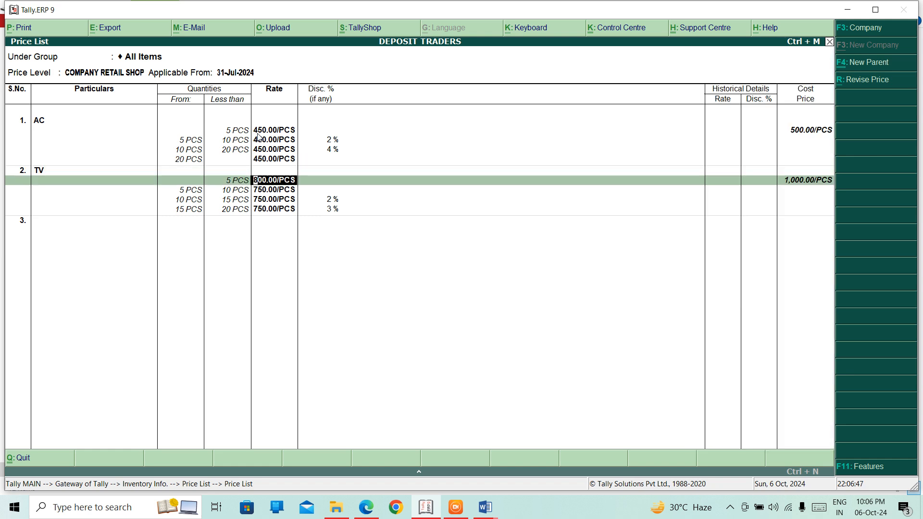
{"action": "key", "text": "Return"}
{"action": "key", "text": "Return"}
{"action": "key", "text": "Return"}
{"action": "key", "text": "Return"}
{"action": "key", "text": "Return"}
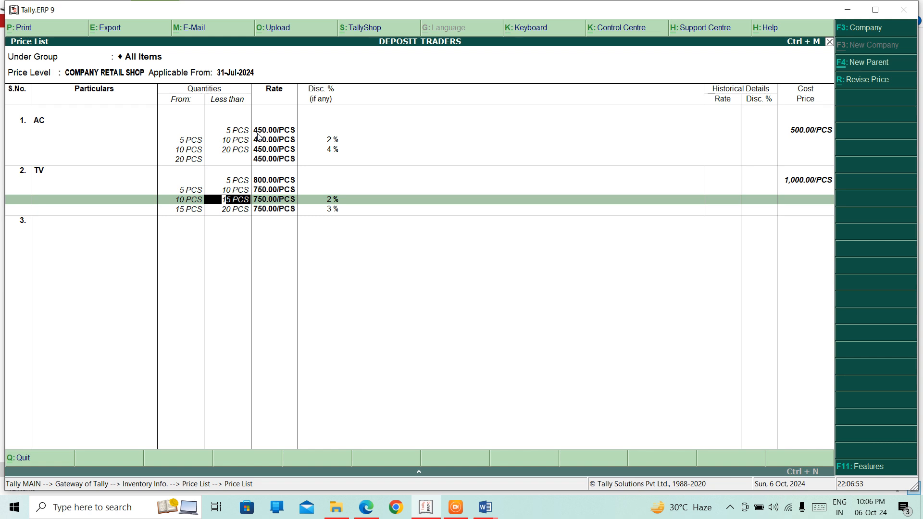
- Give TV's 20 PCS slab 750.00/PCS with a 4% discount and save the price list
{"action": "key", "text": "Return"}
{"action": "key", "text": "Return"}
{"action": "key", "text": "Return"}
{"action": "key", "text": "Return"}
{"action": "key", "text": "Return"}
{"action": "key", "text": "Return"}
{"action": "key", "text": "Return"}
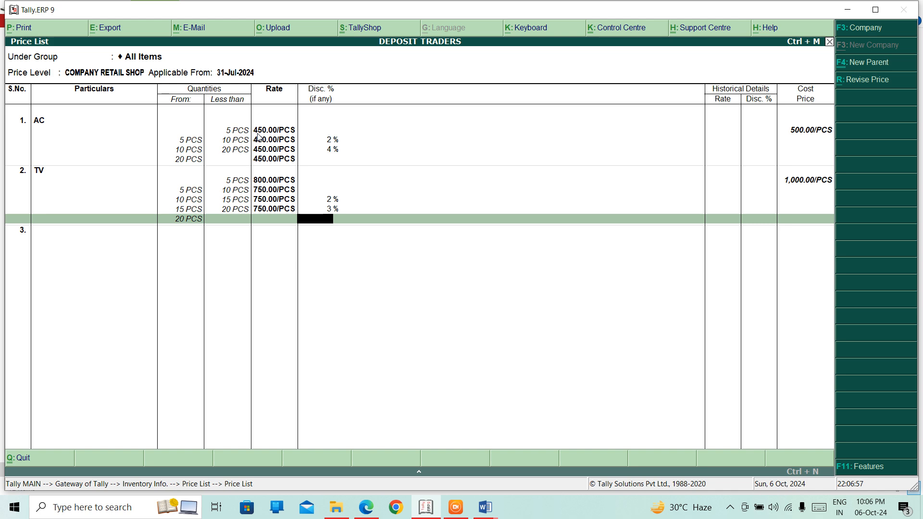
{"action": "key", "text": "Return"}
{"action": "key", "text": "BackSpace"}
{"action": "key", "text": "BackSpace"}
{"action": "type", "text": "750"}
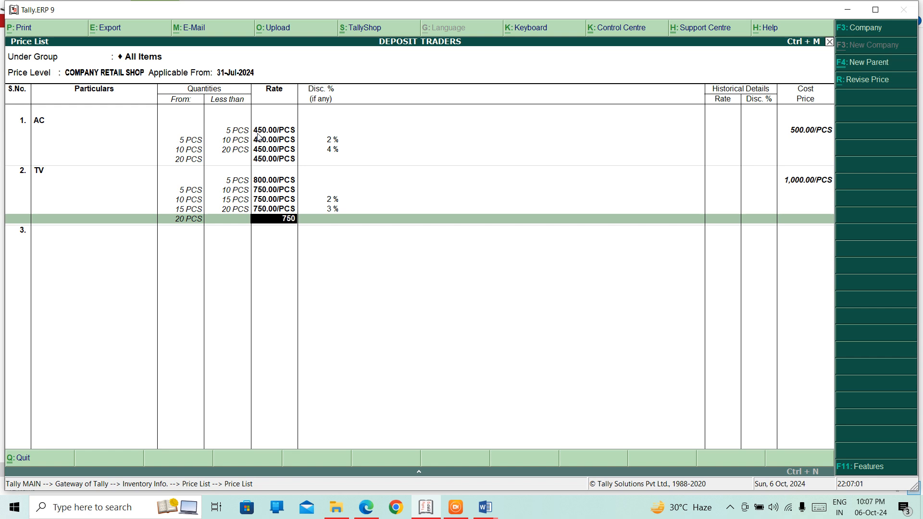
{"action": "key", "text": "Return"}
{"action": "key", "text": "Return"}
{"action": "key", "text": "BackSpace"}
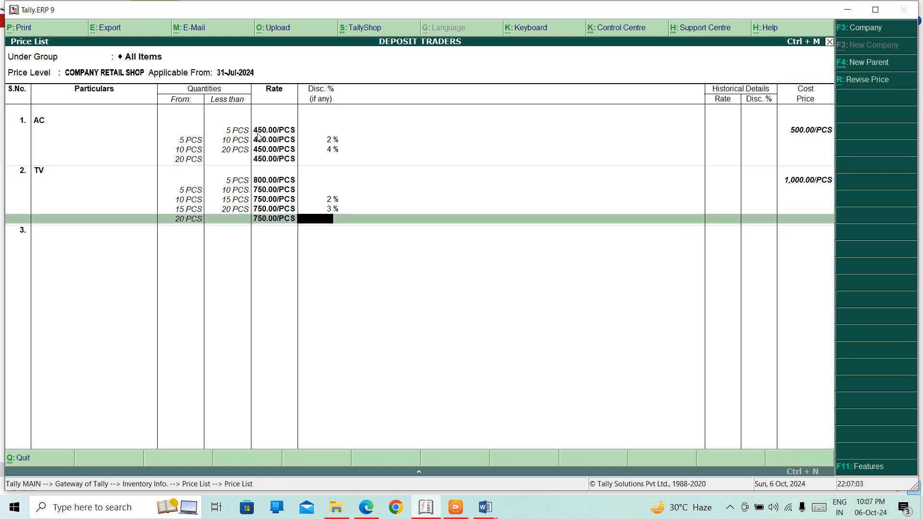
{"action": "key", "text": "Return"}
{"action": "key", "text": "Return"}
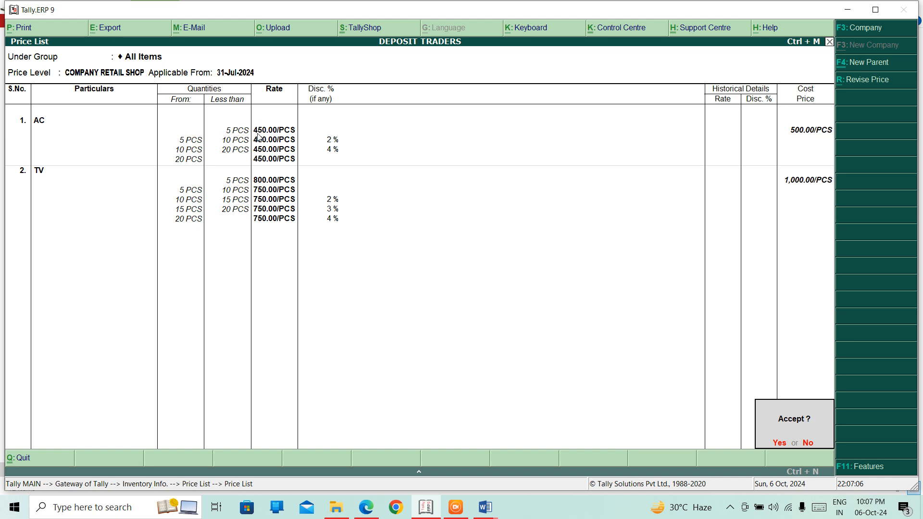
{"action": "key", "text": "Return"}
{"action": "key", "text": "Return"}
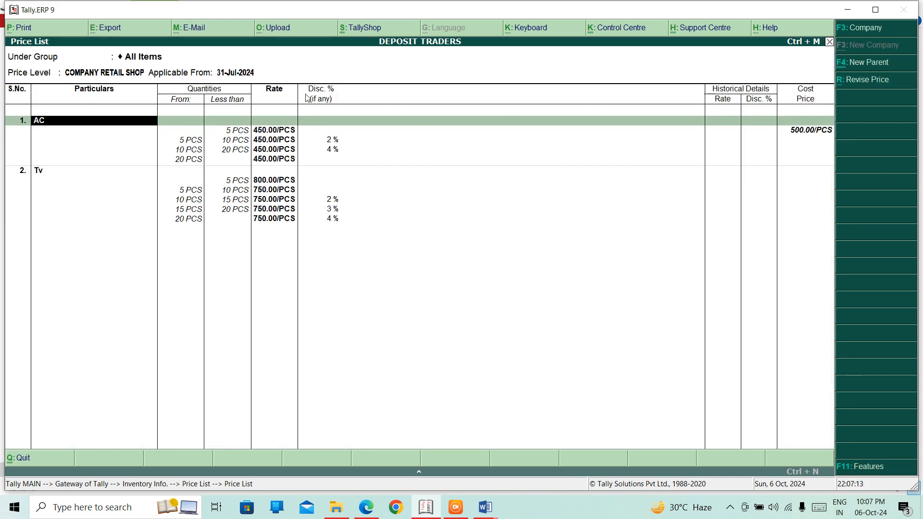
- Change AC's first-slab rate to 500.00/PCS
{"action": "left_click", "coordinate": [227, 135]}
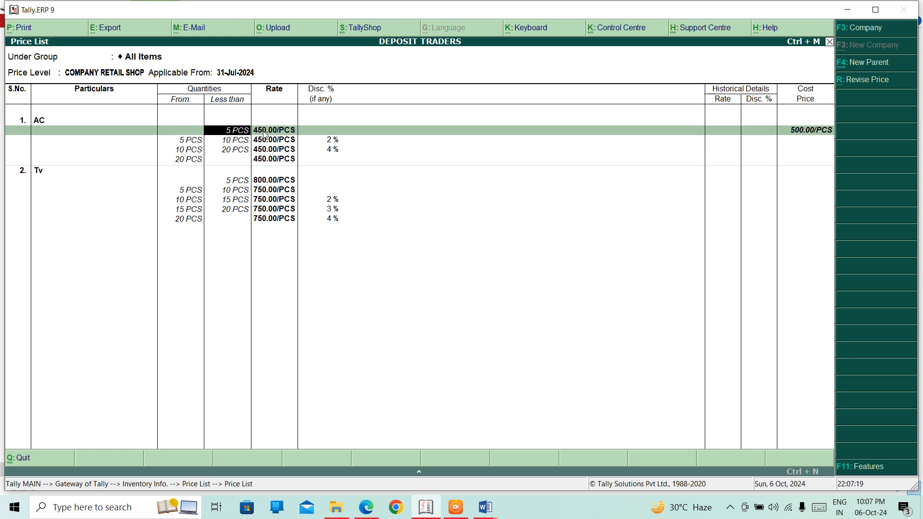
{"action": "key", "text": "Return"}
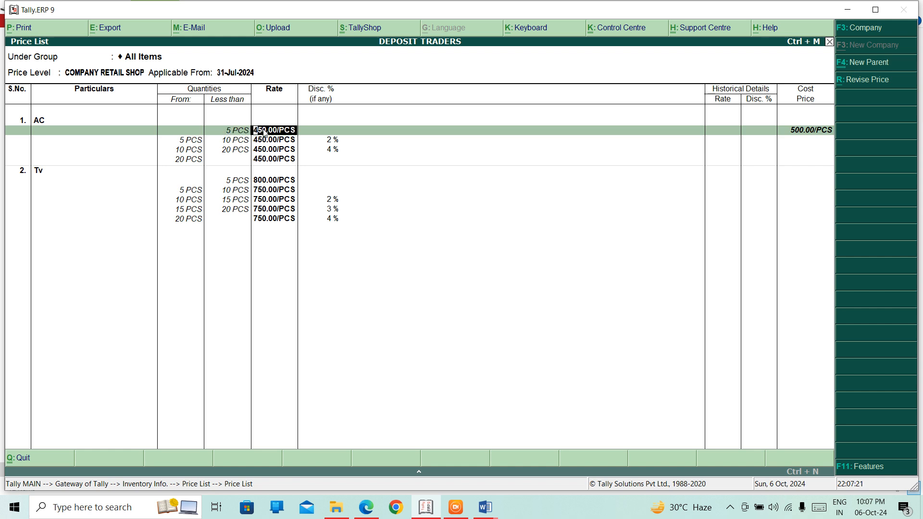
{"action": "type", "text": "500"}
{"action": "key", "text": "Return"}
{"action": "key", "text": "Return"}
{"action": "key", "text": "Return"}
{"action": "key", "text": "Return"}
{"action": "key", "text": "Return"}
{"action": "key", "text": "Return"}
{"action": "key", "text": "Return"}
{"action": "key", "text": "Return"}
{"action": "key", "text": "Return"}
{"action": "key", "text": "Return"}
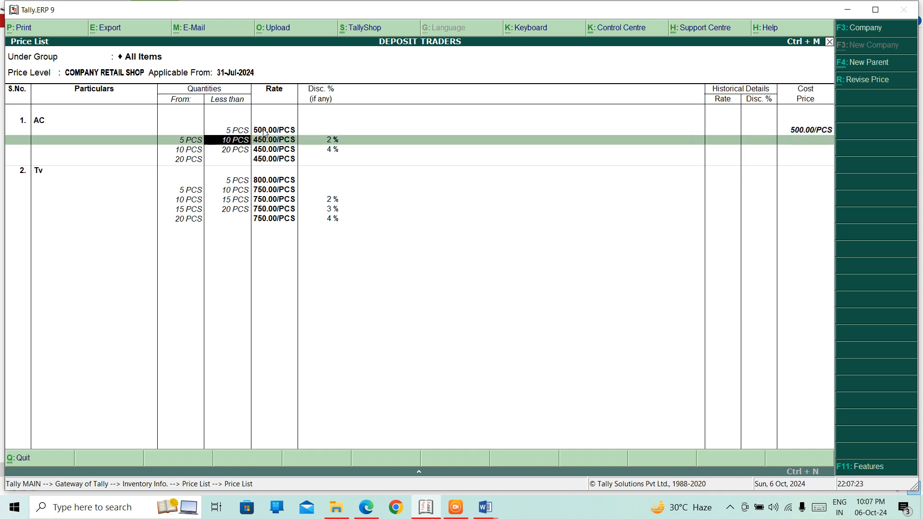
- Set TV's first slab to 1,000.00/PCS, leaving its other slabs and 3% discount unchanged
{"action": "key", "text": "Return"}
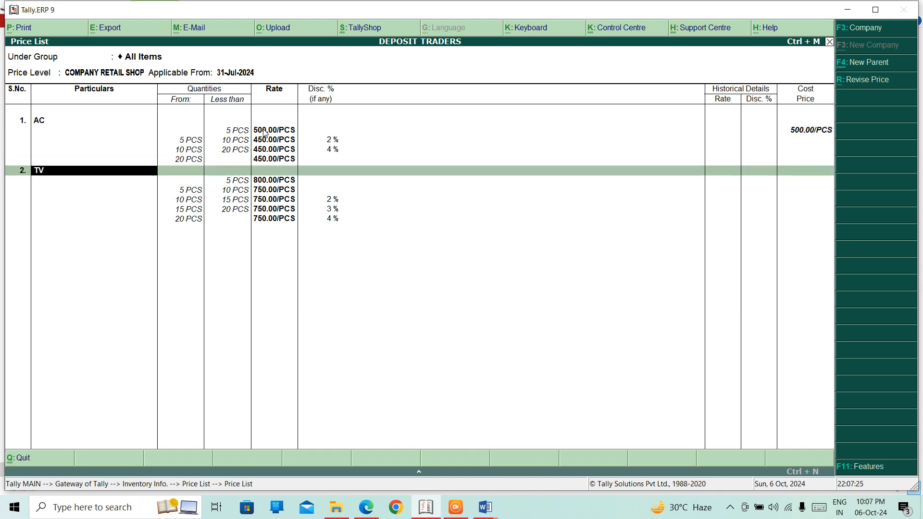
{"action": "key", "text": "Return"}
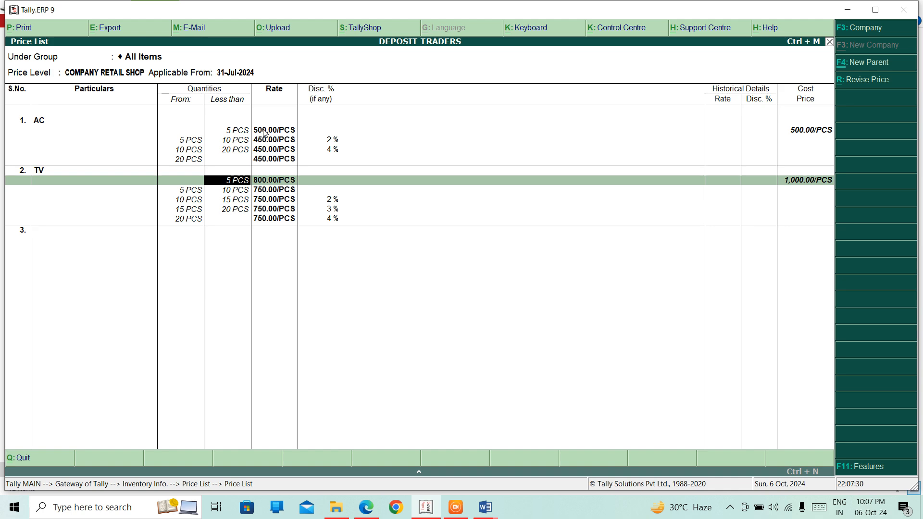
{"action": "key", "text": "Return"}
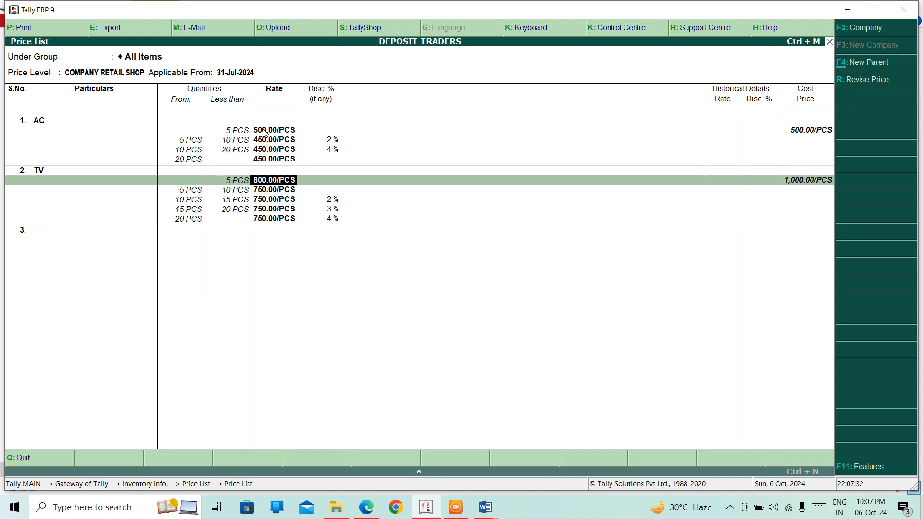
{"action": "type", "text": "1000"}
{"action": "key", "text": "Return"}
{"action": "key", "text": "Return"}
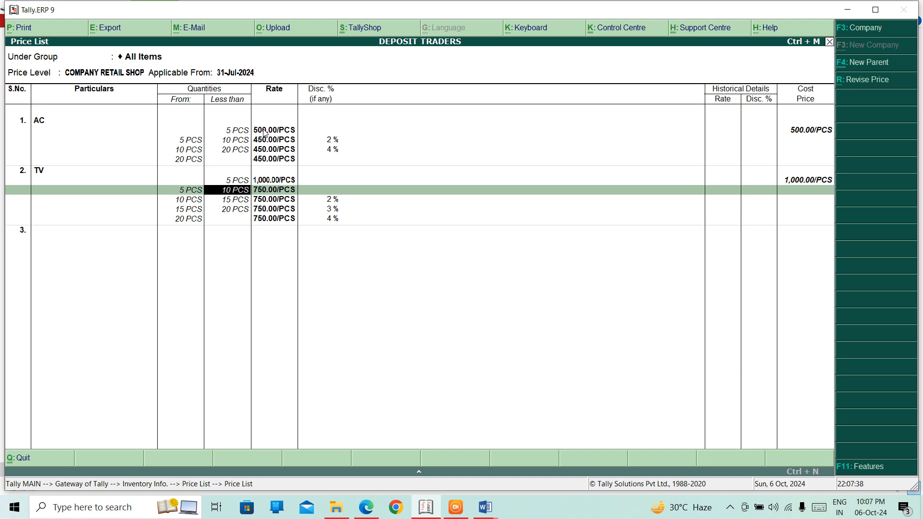
{"action": "key", "text": "Return"}
{"action": "key", "text": "Return"}
{"action": "key", "text": "Return"}
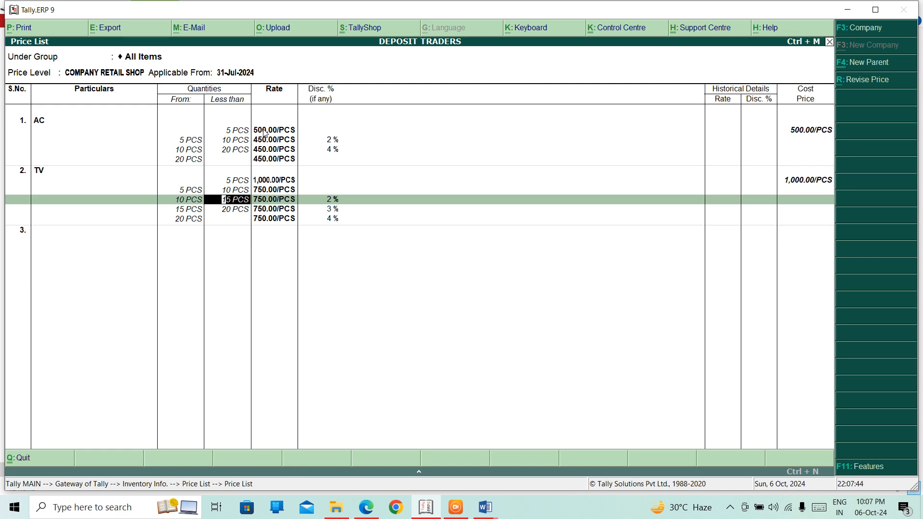
{"action": "key", "text": "Return"}
{"action": "key", "text": "Return"}
{"action": "key", "text": "Return"}
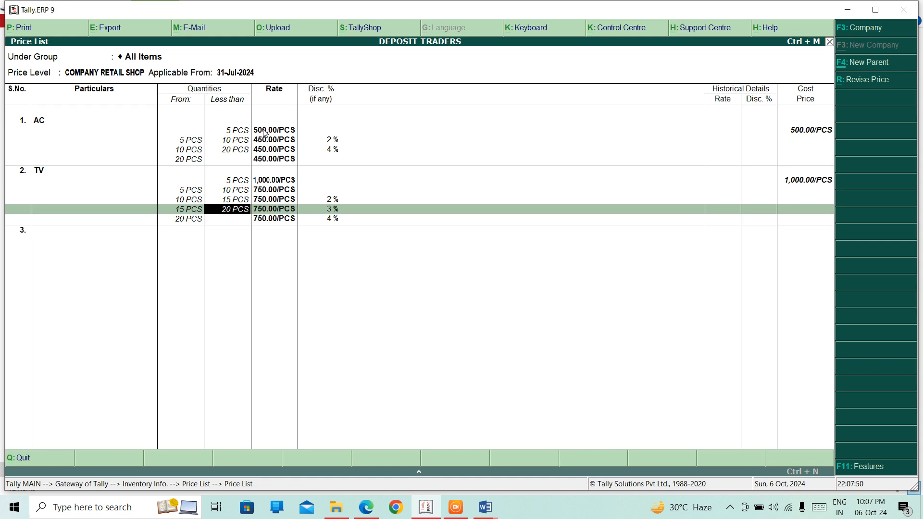
{"action": "key", "text": "Return"}
{"action": "key", "text": "Return"}
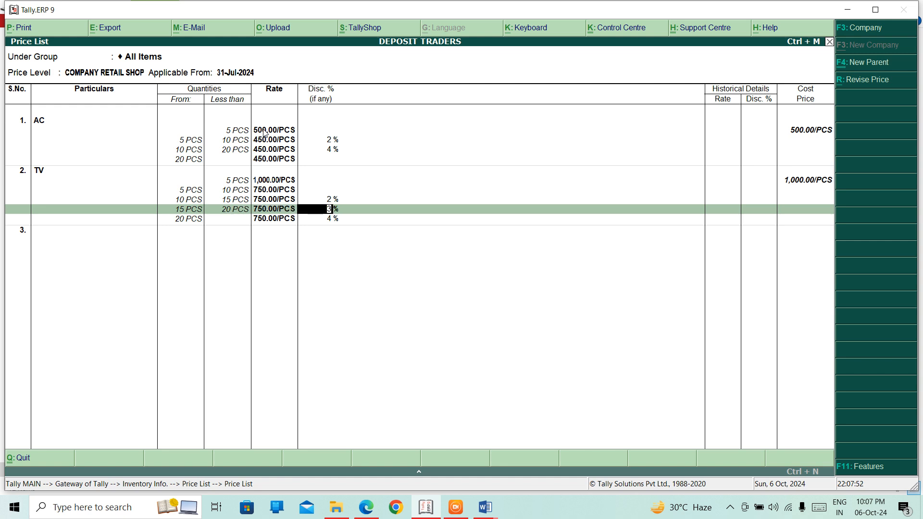
{"action": "key", "text": "Return"}
{"action": "key", "text": "Return"}
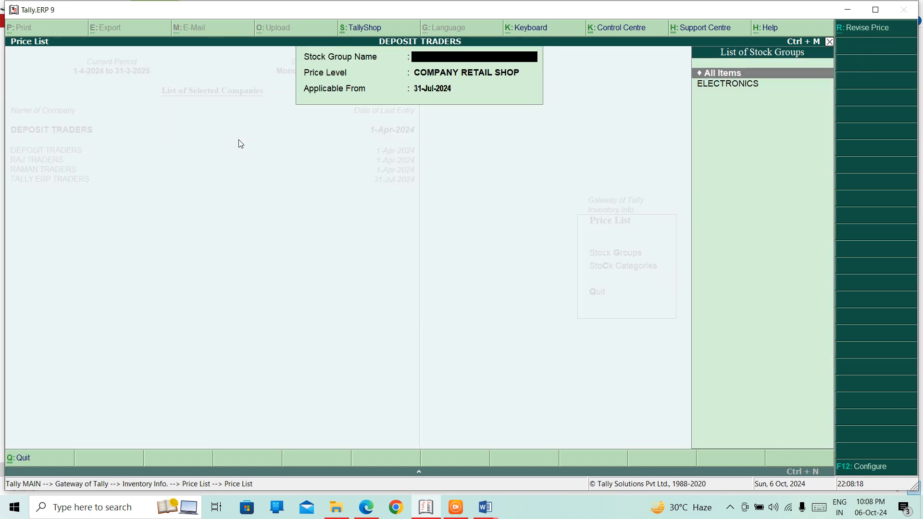
- View the All Items price list by stock category, then close it
{"action": "key", "text": "Escape"}
{"action": "key", "text": "Escape"}
{"action": "key", "text": "Return"}
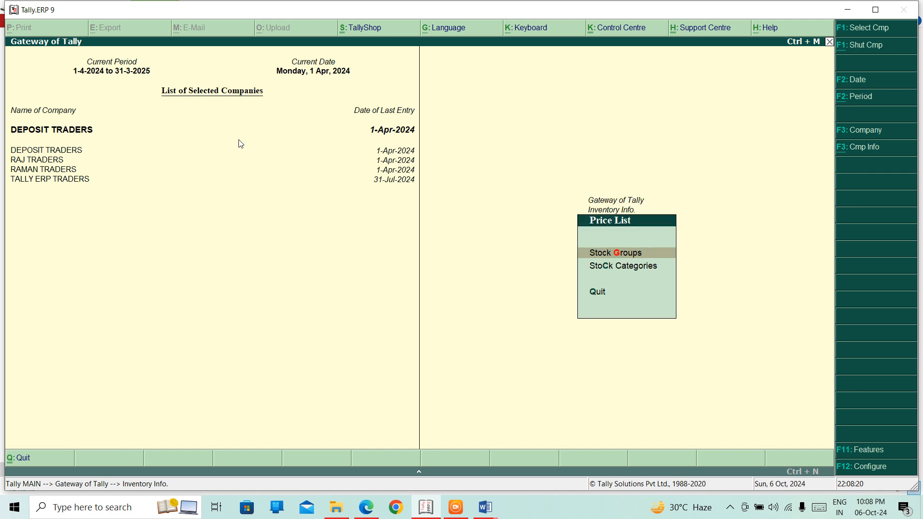
{"action": "key", "text": "Down"}
{"action": "key", "text": "Return"}
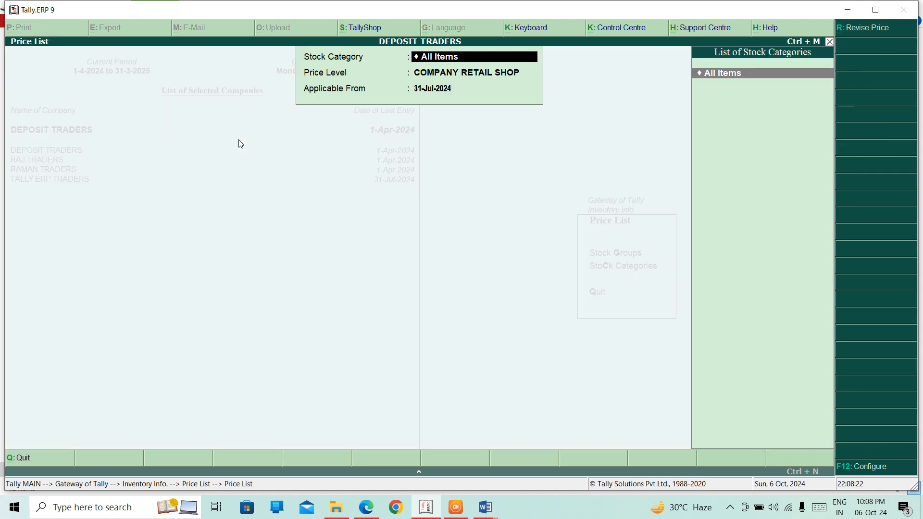
{"action": "key", "text": "Return"}
{"action": "key", "text": "Return"}
{"action": "key", "text": "Return"}
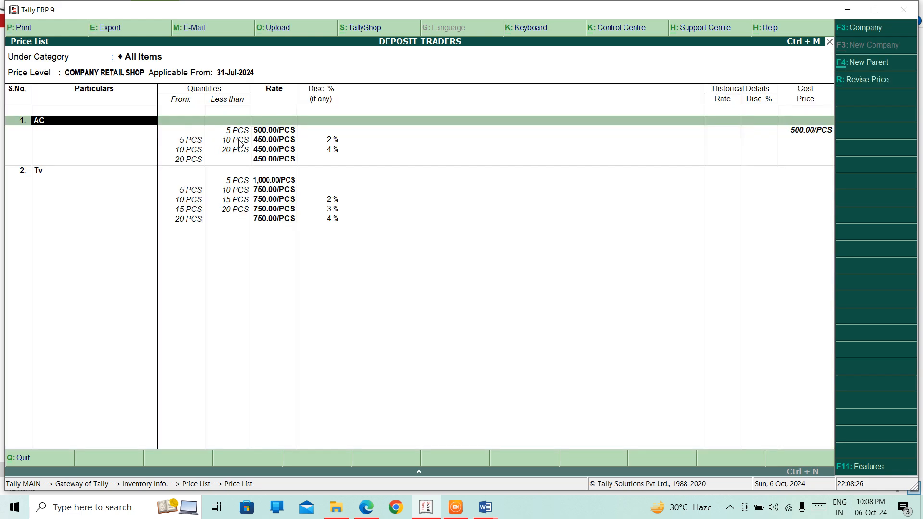
{"action": "key", "text": "Escape"}
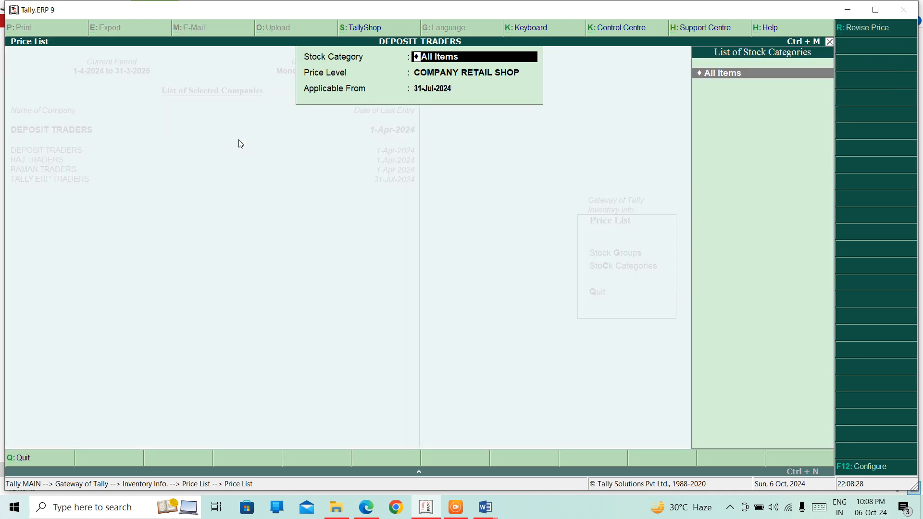
{"action": "key", "text": "Escape"}
{"action": "key", "text": "Escape"}
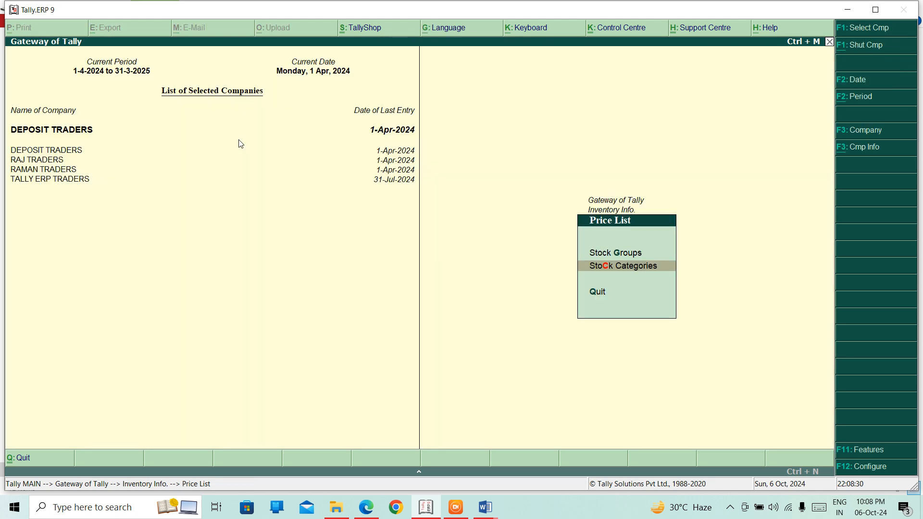
{"action": "key", "text": "Return"}
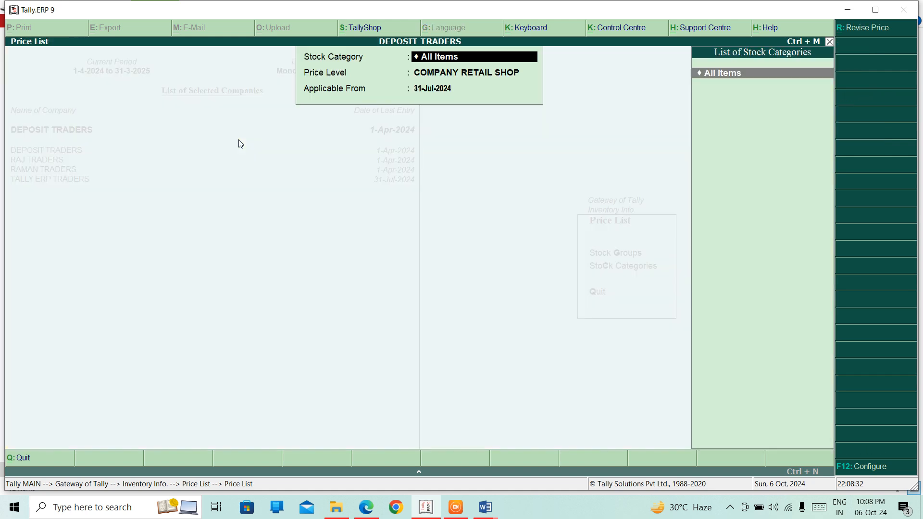
{"action": "key", "text": "Escape"}
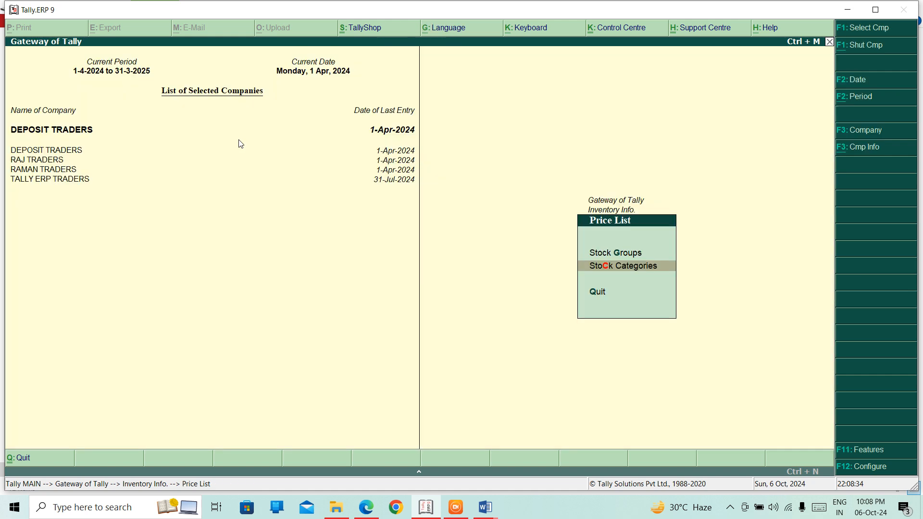
- Show the COMPANY RETAIL SHOP price list for the ELECTRONICS stock group
{"action": "key", "text": "Up"}
{"action": "key", "text": "Return"}
{"action": "key", "text": "Down"}
{"action": "key", "text": "Return"}
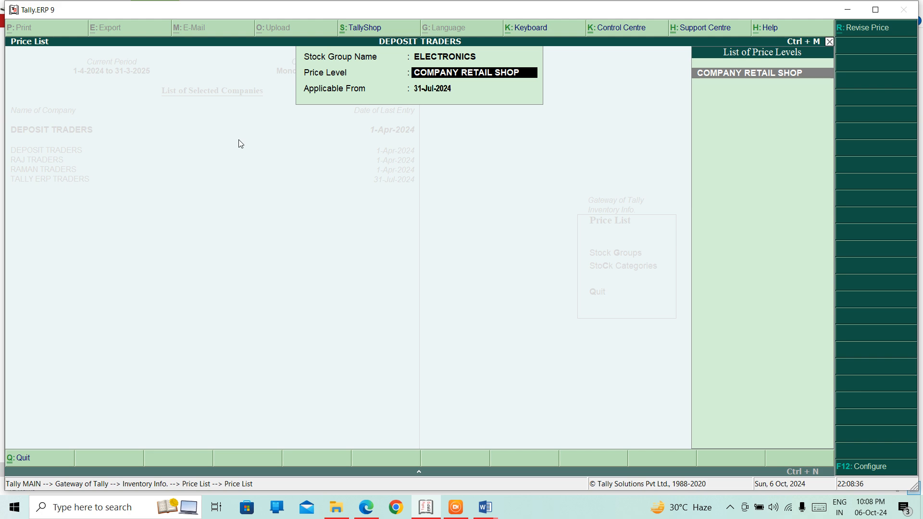
{"action": "key", "text": "Return"}
{"action": "key", "text": "Return"}
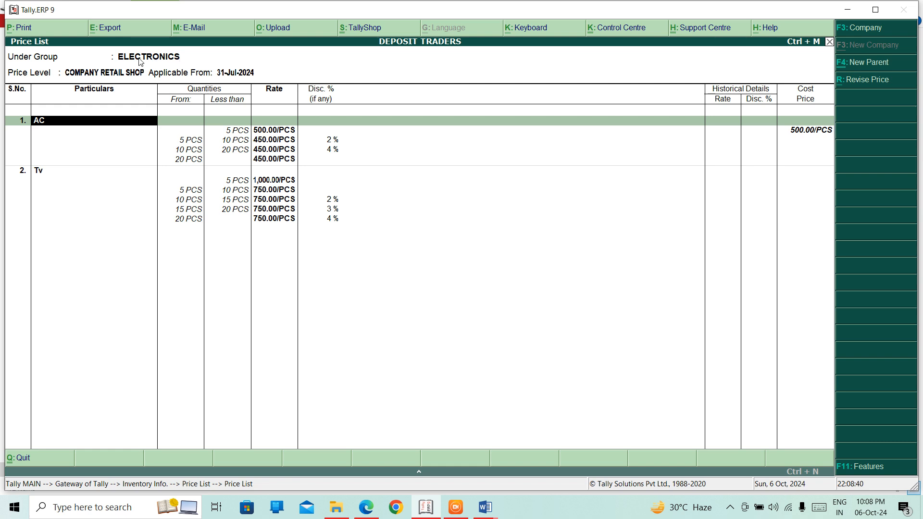
- Switch the stock group back to All Items and show its COMPANY RETAIL SHOP price list
{"action": "key", "text": "Escape"}
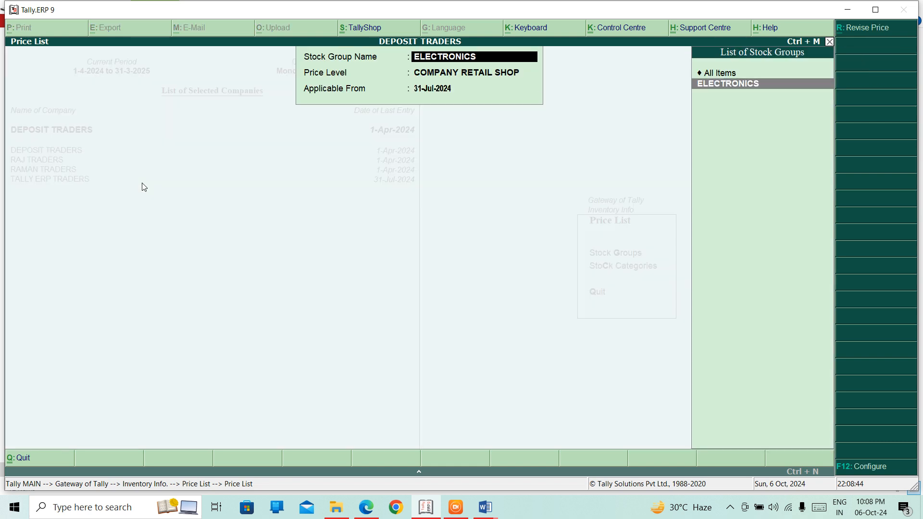
{"action": "key", "text": "Up"}
{"action": "key", "text": "Return"}
{"action": "key", "text": "Return"}
{"action": "key", "text": "Return"}
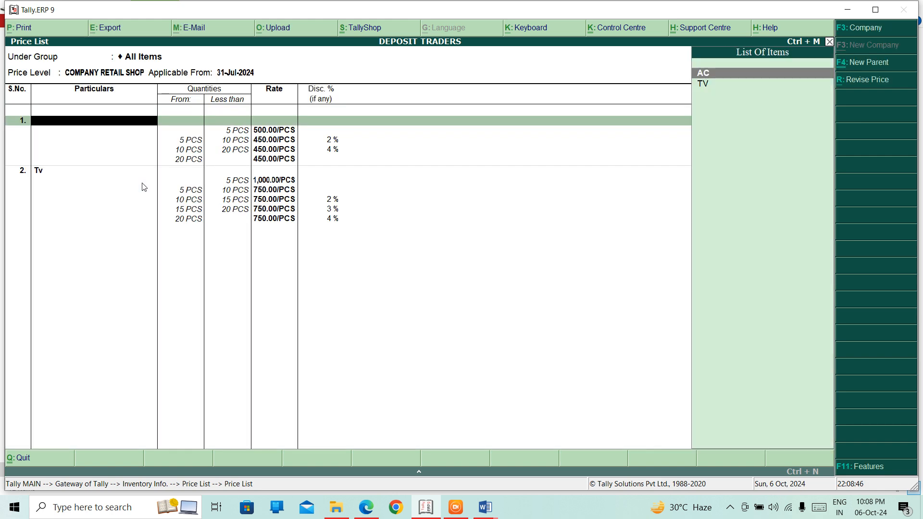
- Exit the price list back to the Stock Group Name selection
{"action": "key", "text": "Escape"}
{"action": "key", "text": "Return"}
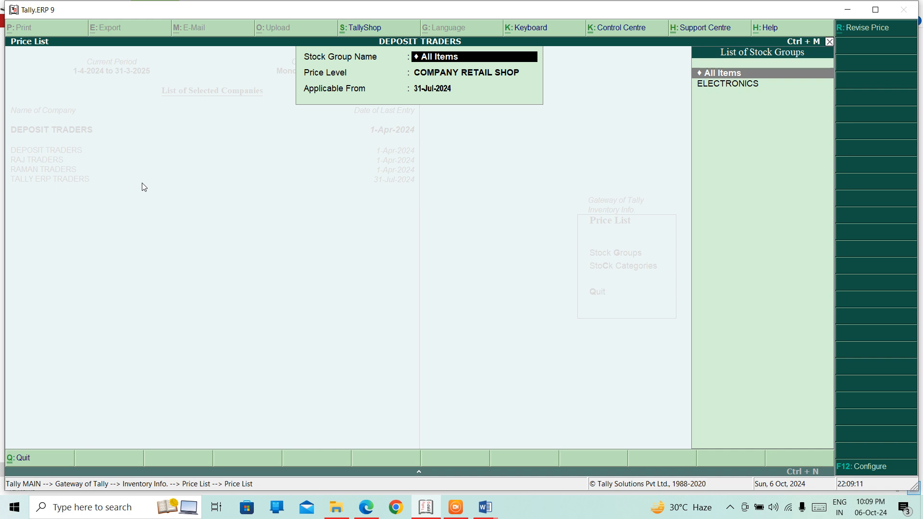
- Reopen the All Items price list showing AC's and TV's revised slab rates
{"action": "key", "text": "Return"}
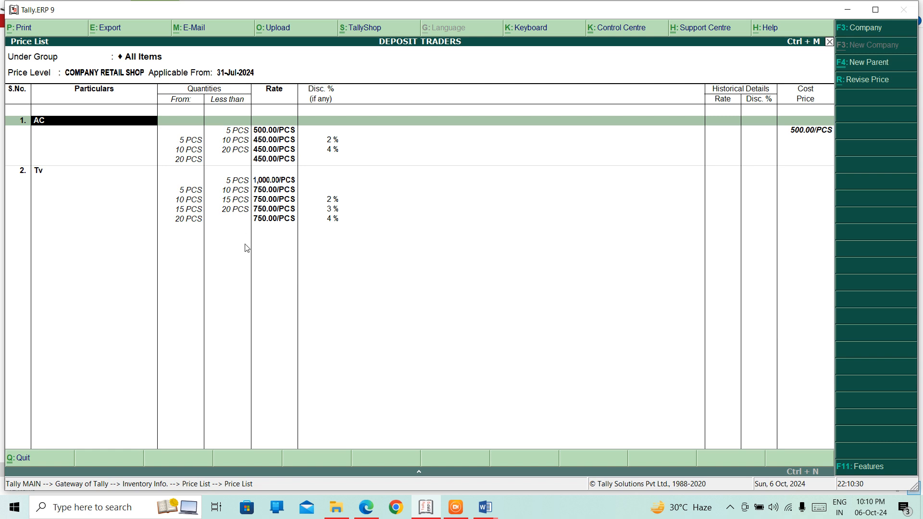
- Back out of the price list, its menu and Inventory Info to the Gateway of Tally
{"action": "key", "text": "Escape"}
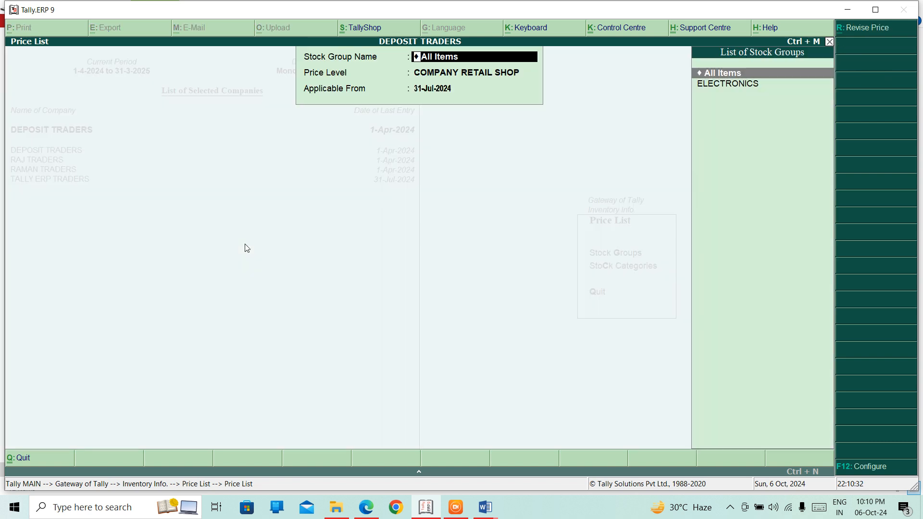
{"action": "key", "text": "Escape"}
{"action": "key", "text": "Escape"}
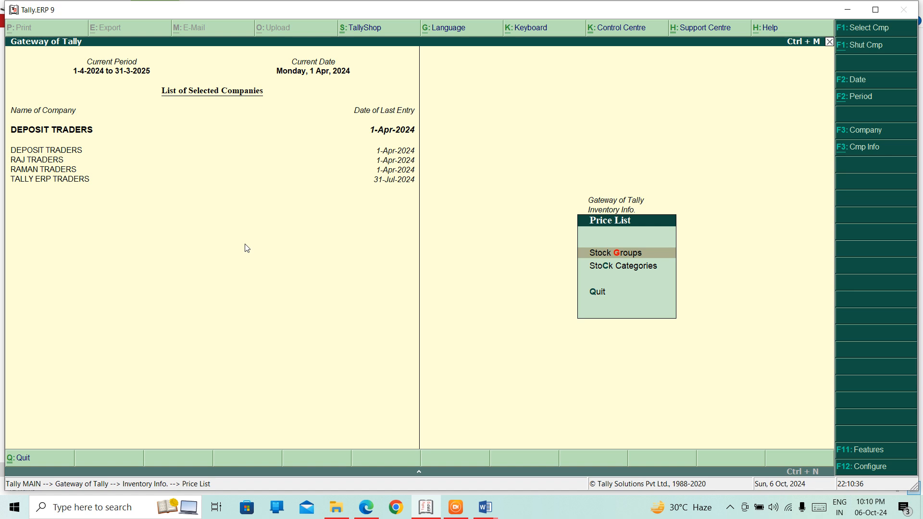
{"action": "key", "text": "Escape"}
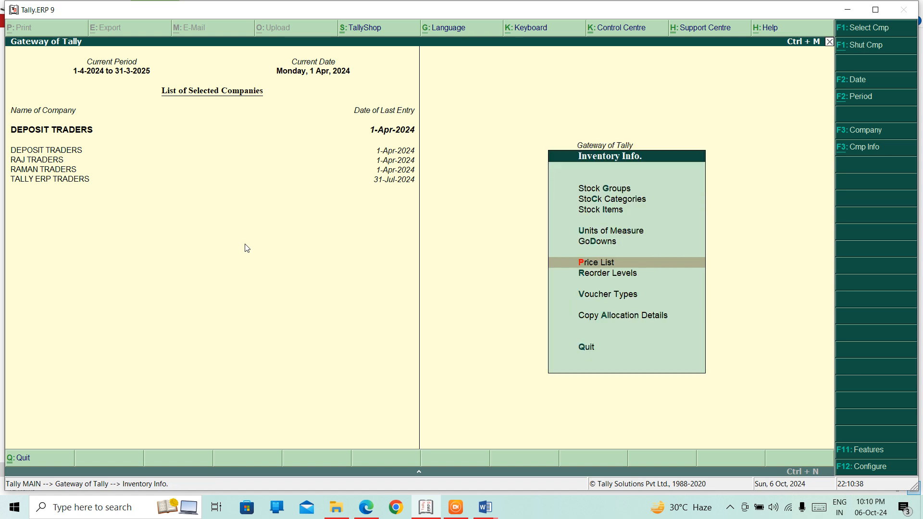
{"action": "key", "text": "Escape"}
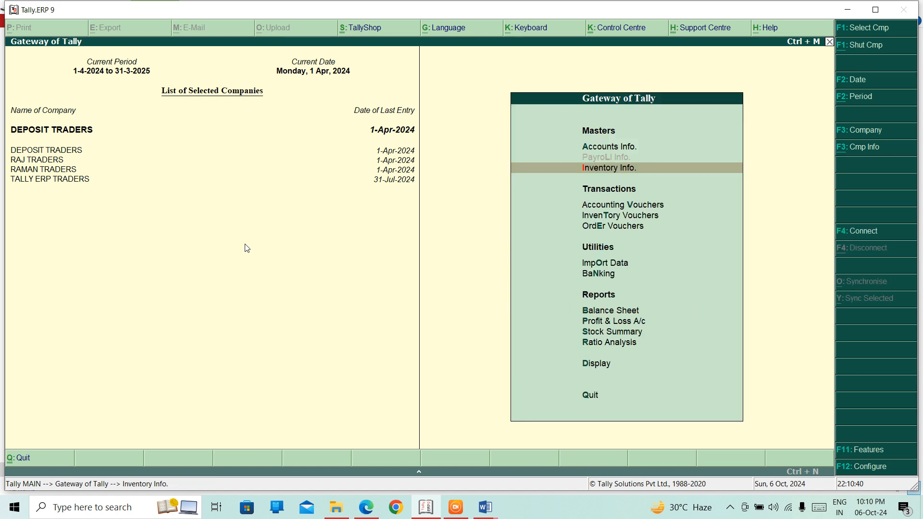
{"action": "key", "text": "Up"}
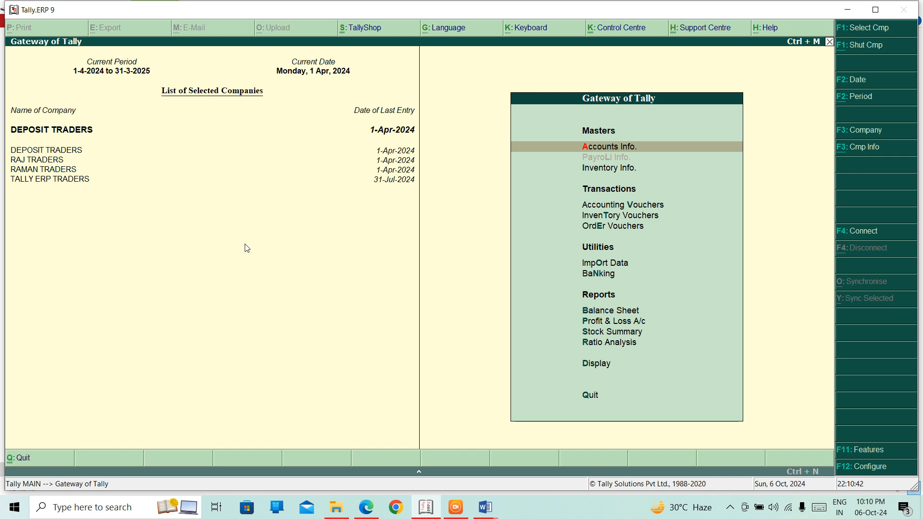